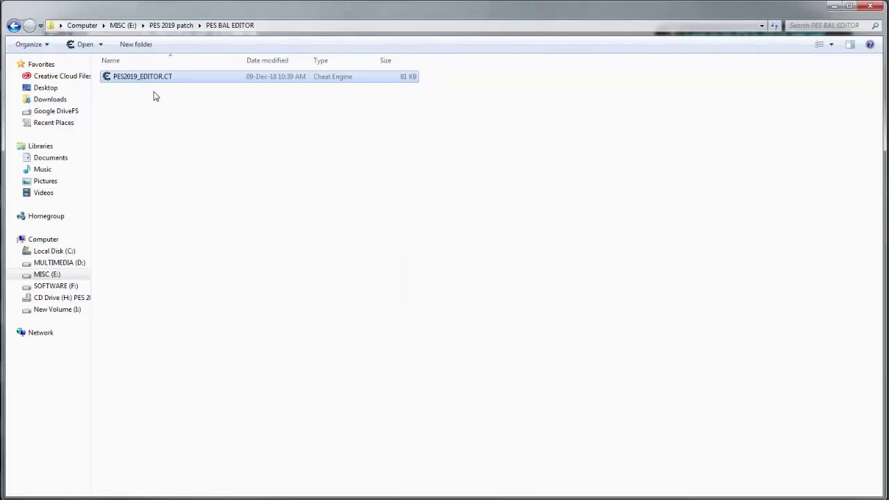
- Open the PES2019_EDITOR.CT table in Cheat Engine, dismissing the version notice and repositioning the program window
left_click(154, 105)
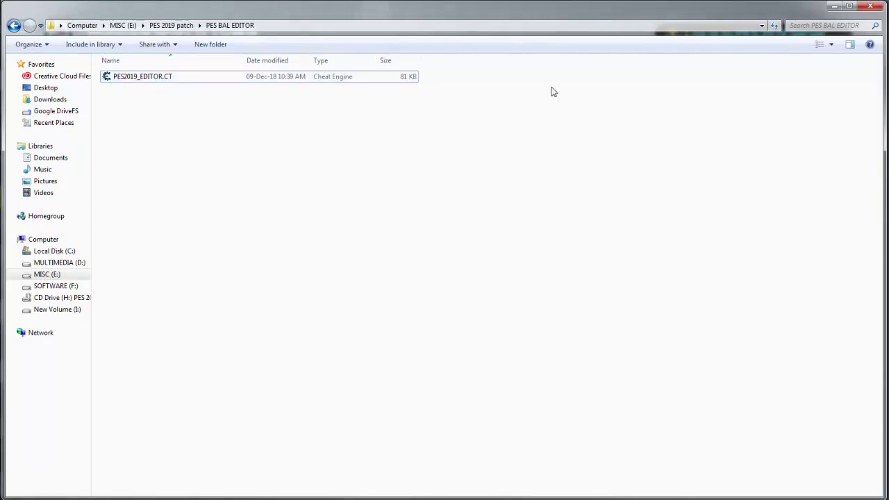
left_click(834, 8)
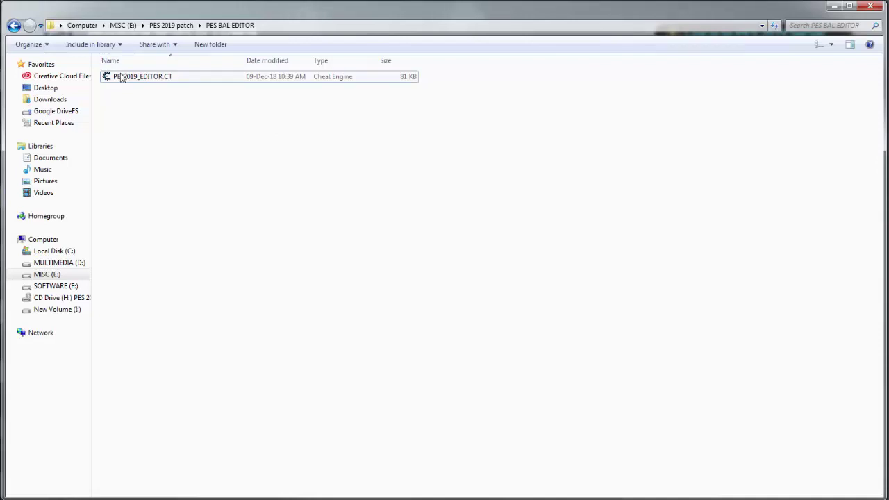
left_click(123, 78)
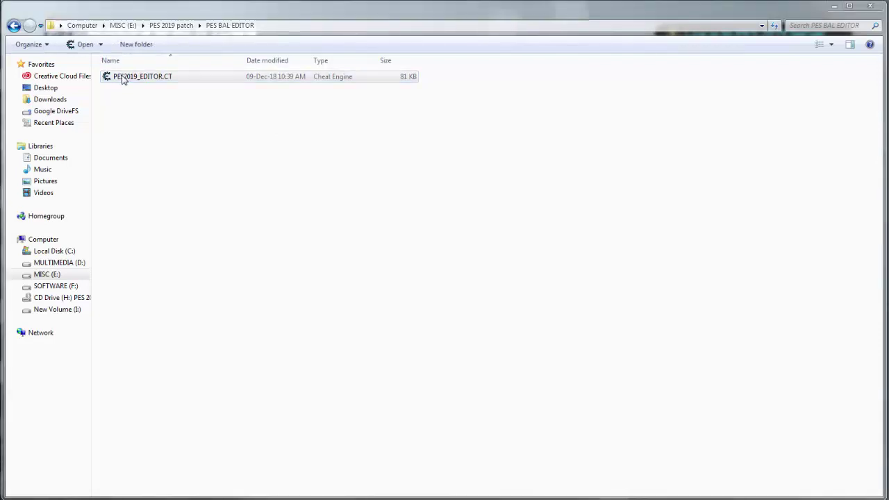
double_click(123, 79)
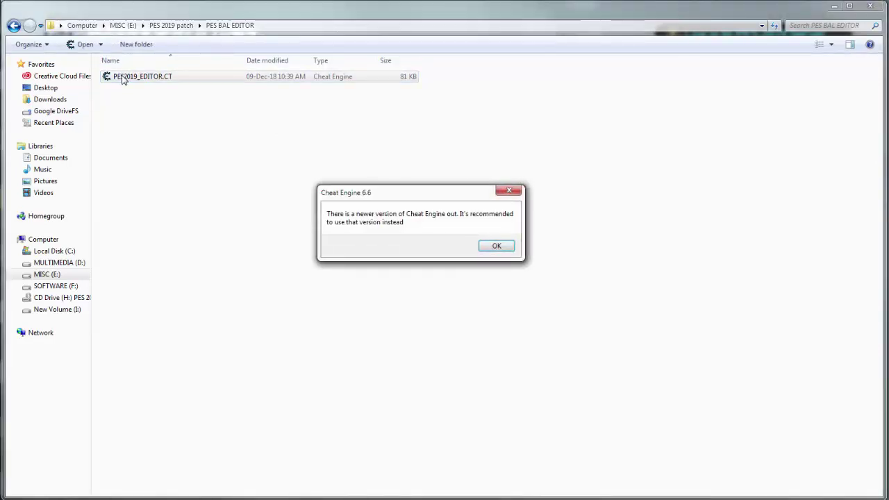
left_click(497, 246)
left_click_drag(282, 35, 442, 52)
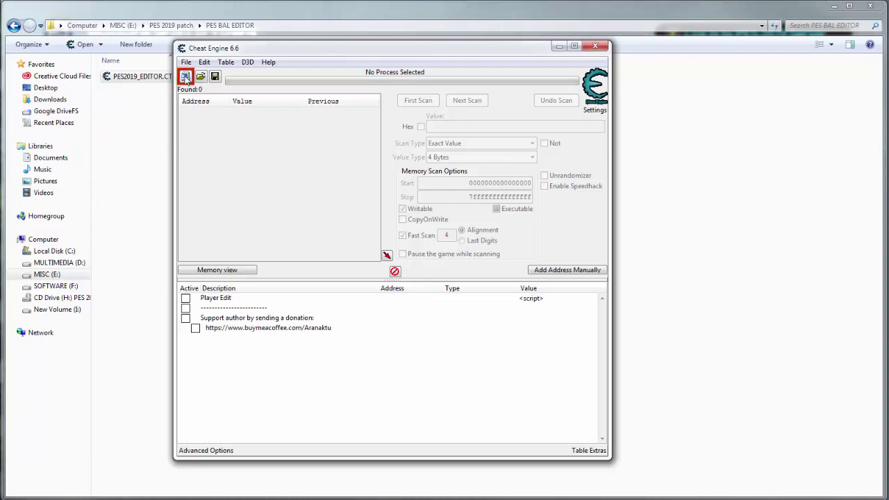
- Attach Cheat Engine to the PES2019.exe process and keep the current address list
left_click(186, 77)
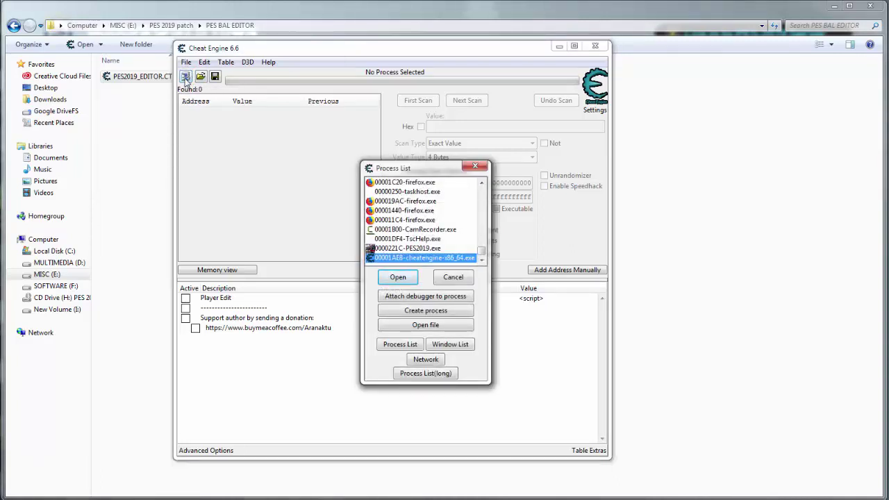
left_click(414, 248)
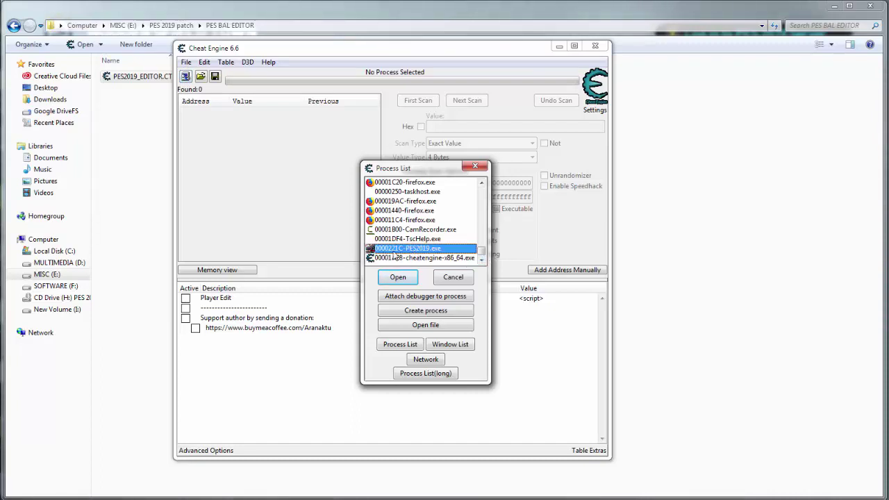
left_click(397, 279)
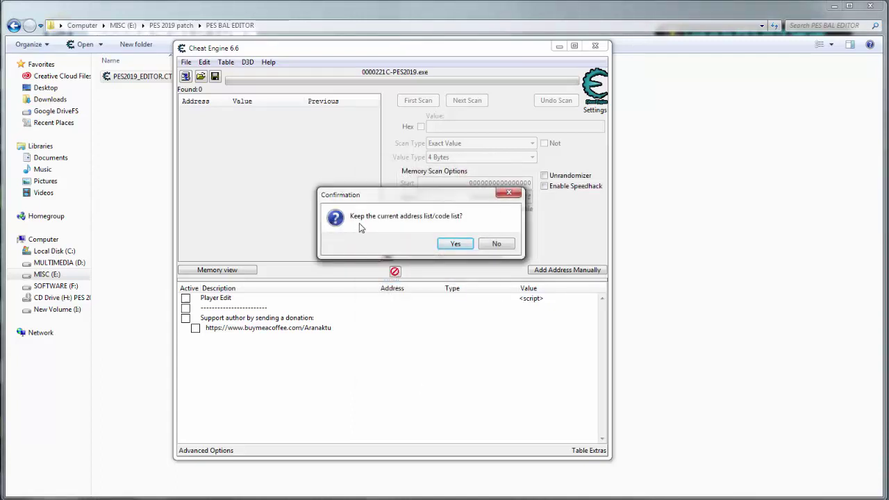
left_click(454, 247)
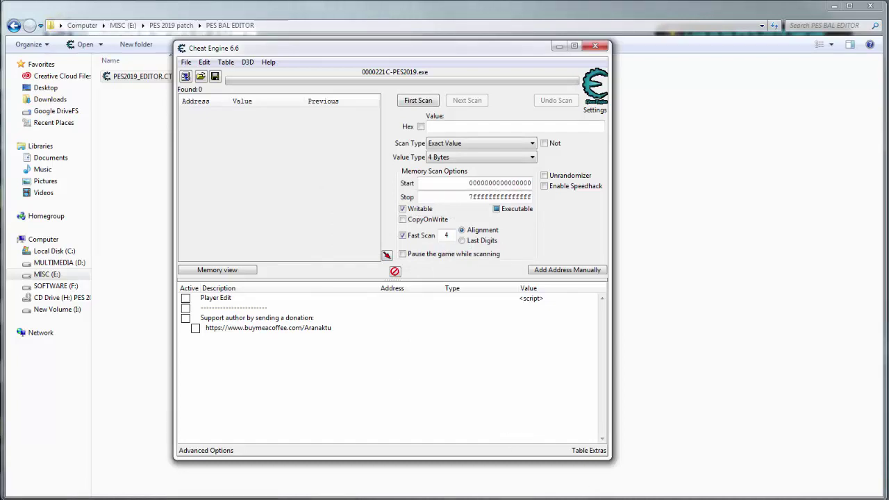
- Switch to PES 2019 and open the Huddersfield Town lineup in the Game Plan under My Team Info
left_click(618, 460)
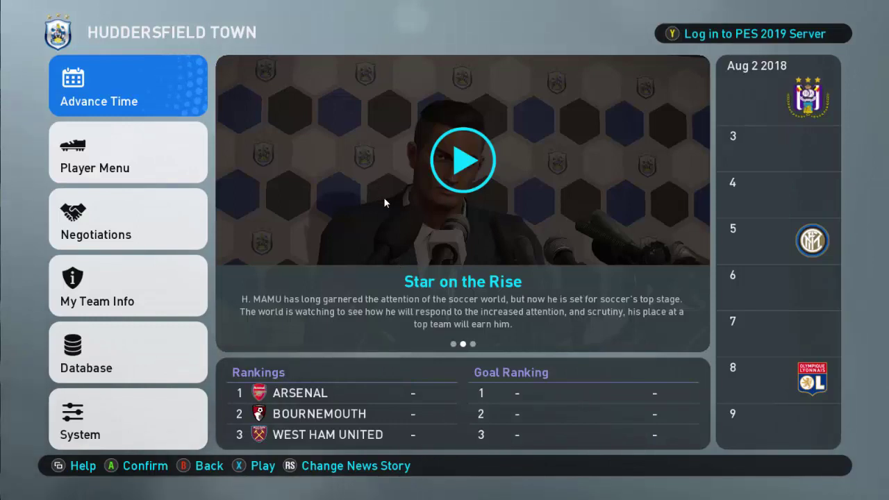
key("Down")
key("Down")
key("Down")
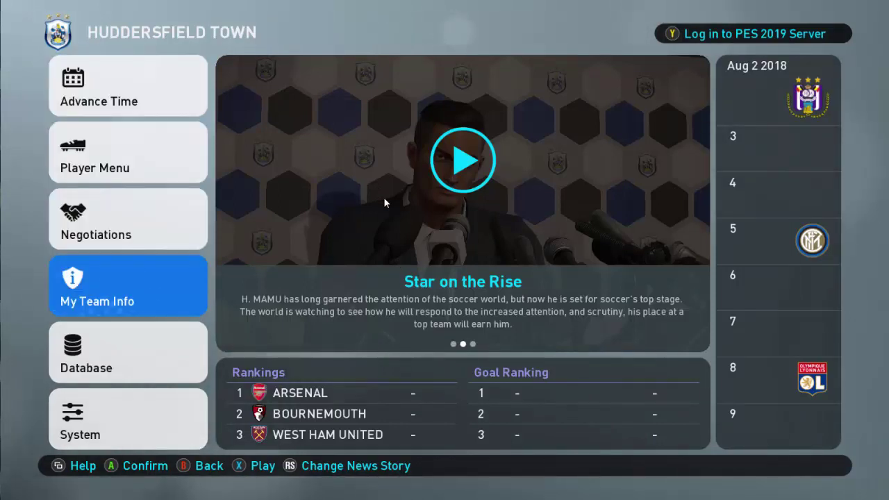
key("Return")
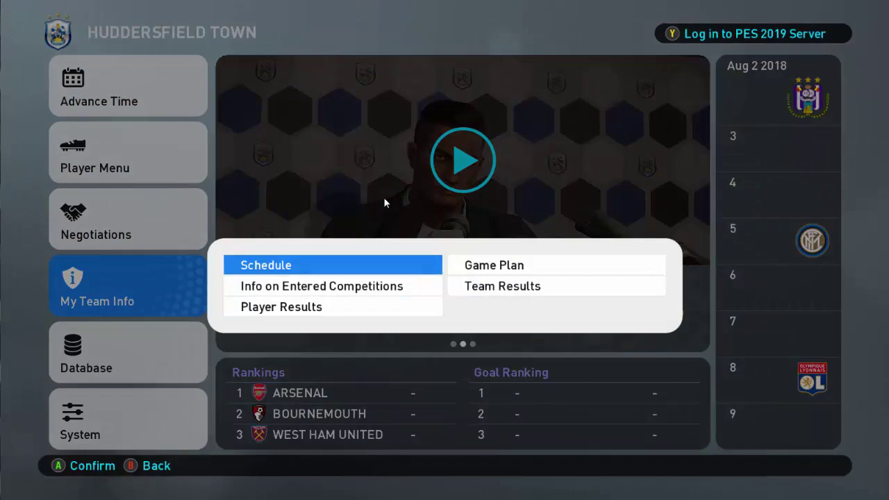
key("Right")
key("Return")
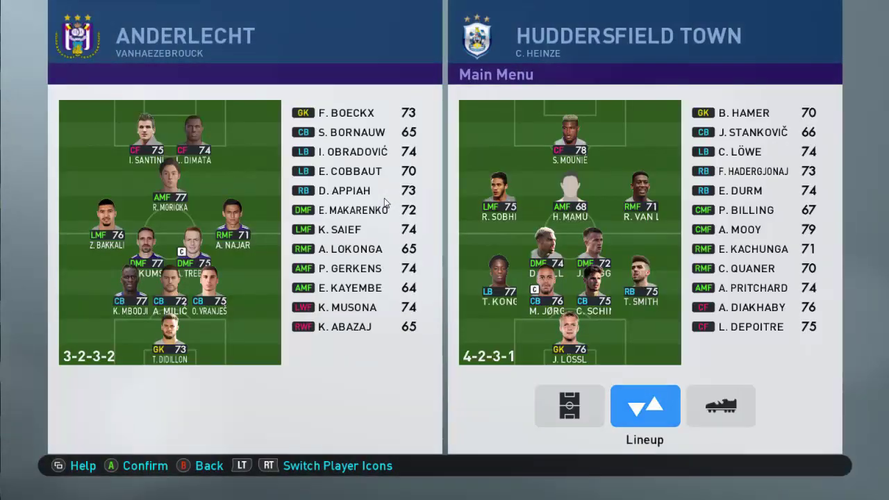
key("Return")
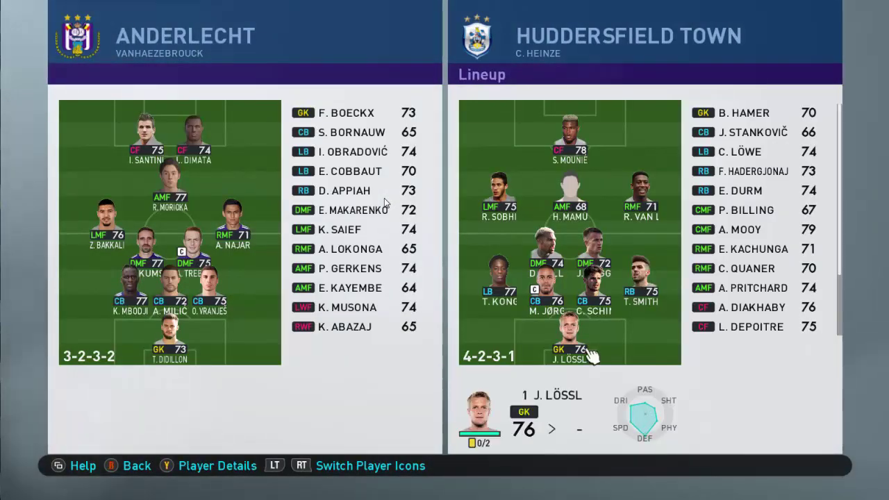
- Find the number 22 attacking midfielder in the Huddersfield Town lineup and show the Abilities page of the player details
key("Up")
key("Up")
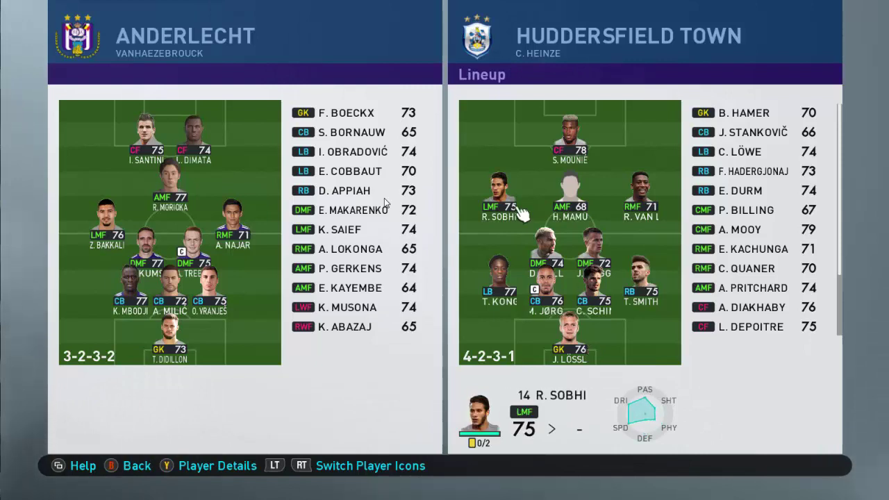
key("Up")
key("Right")
key("Left")
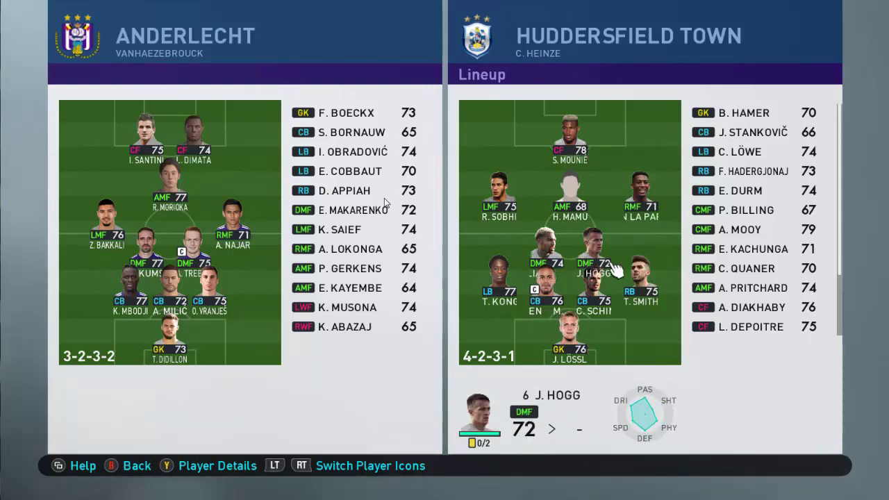
key("Left")
key("Up")
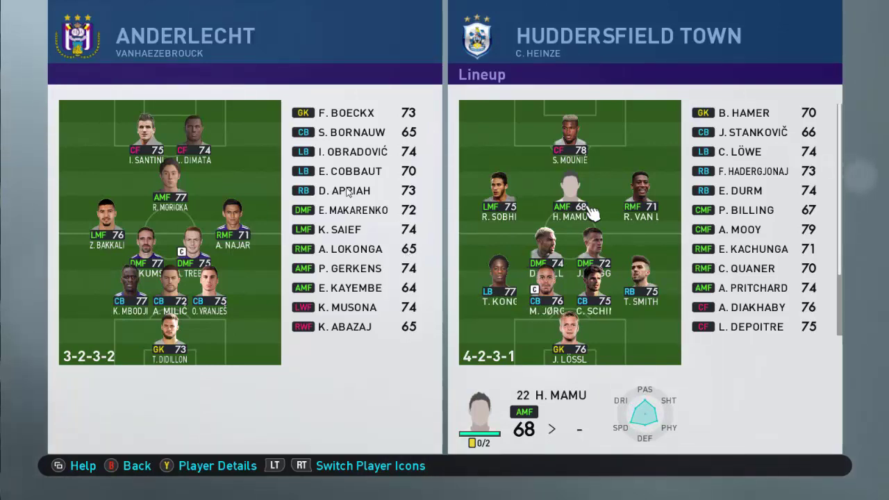
key("y")
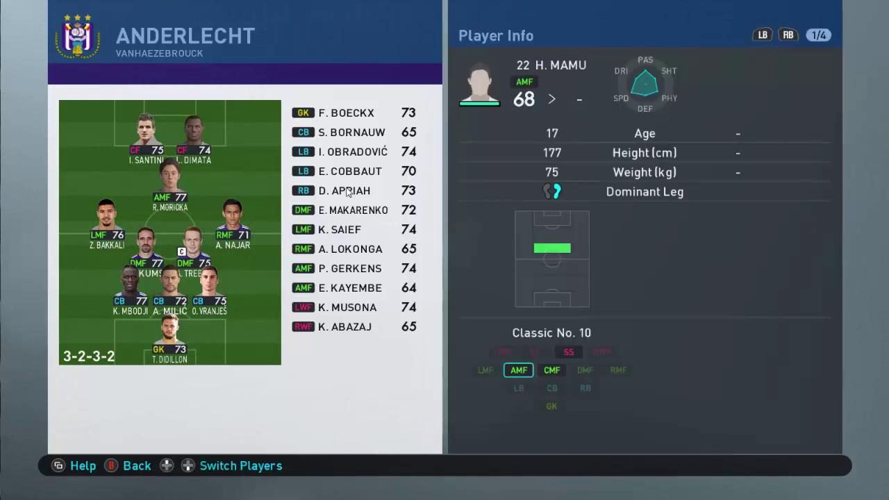
key("e")
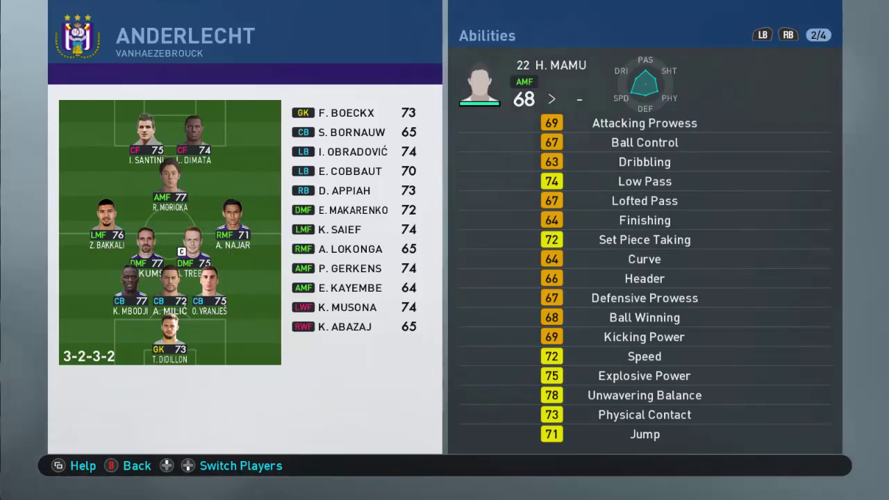
- Switch to Cheat Engine, place it beside the player's abilities, activate the Player Edit script and expand Abilities and Attributes
mouse_move(656, 494)
left_click(657, 462)
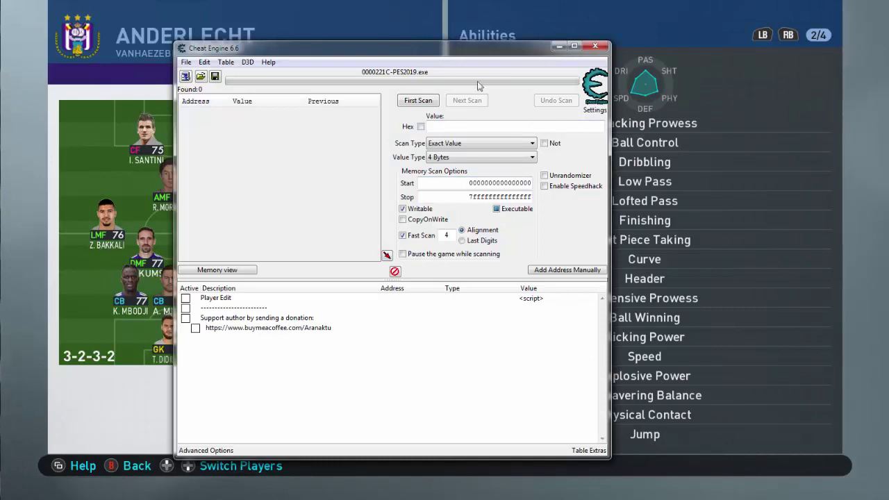
left_click_drag(471, 59, 322, 35)
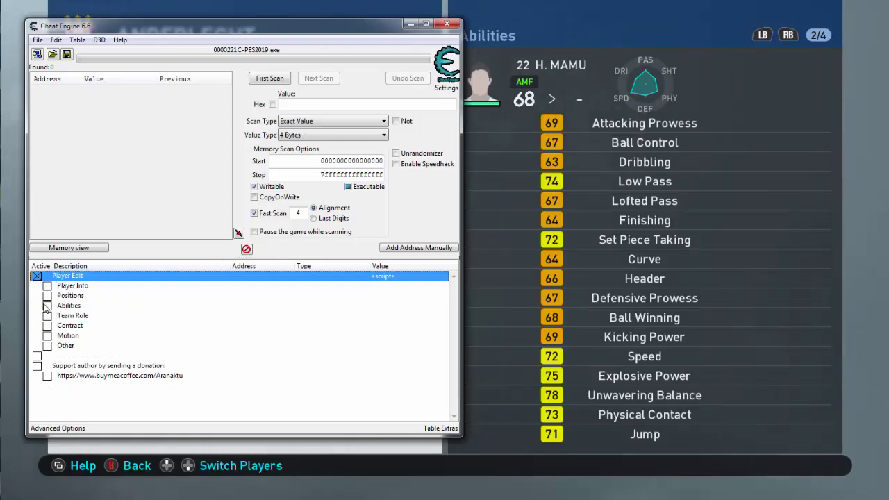
left_click(46, 307)
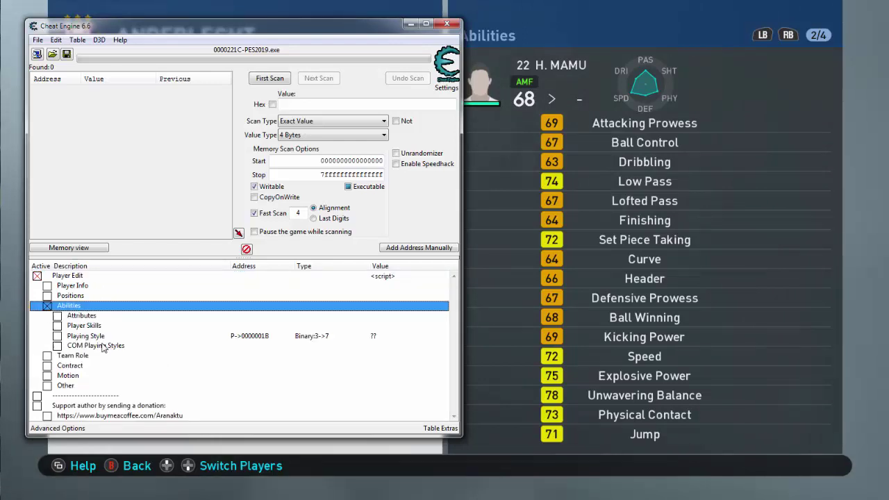
left_click(57, 316)
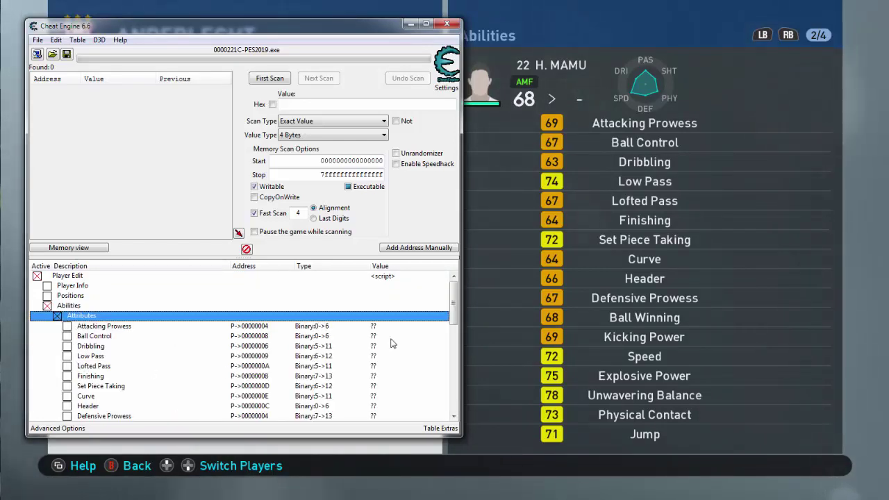
- Switch to PES 2019, close and reopen the number 22 player's Abilities page, and return to Cheat Engine
left_click(666, 264)
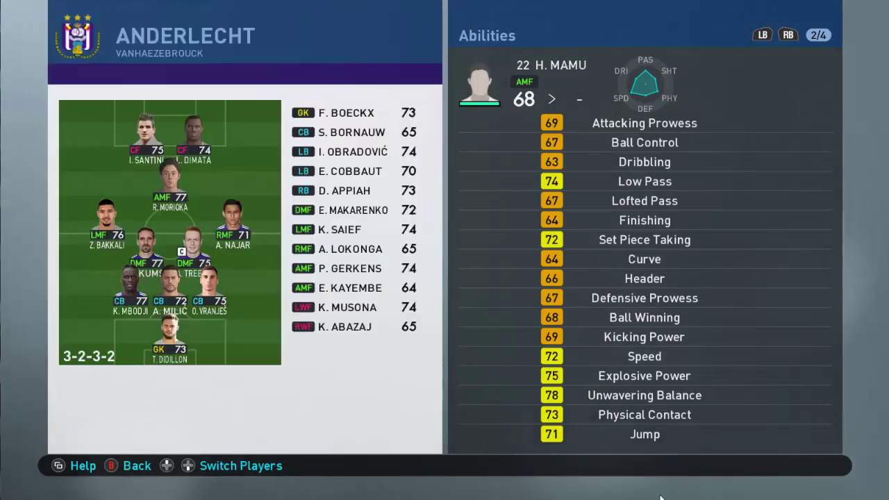
key("alt+Tab")
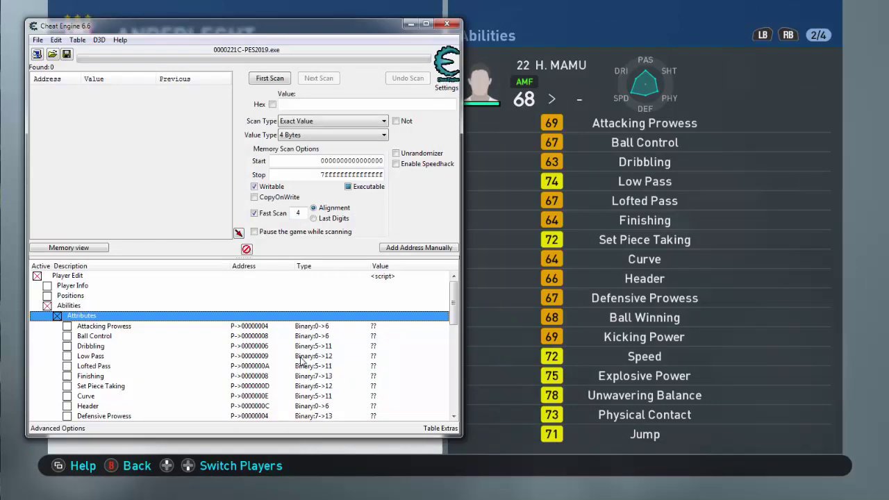
left_click(372, 327)
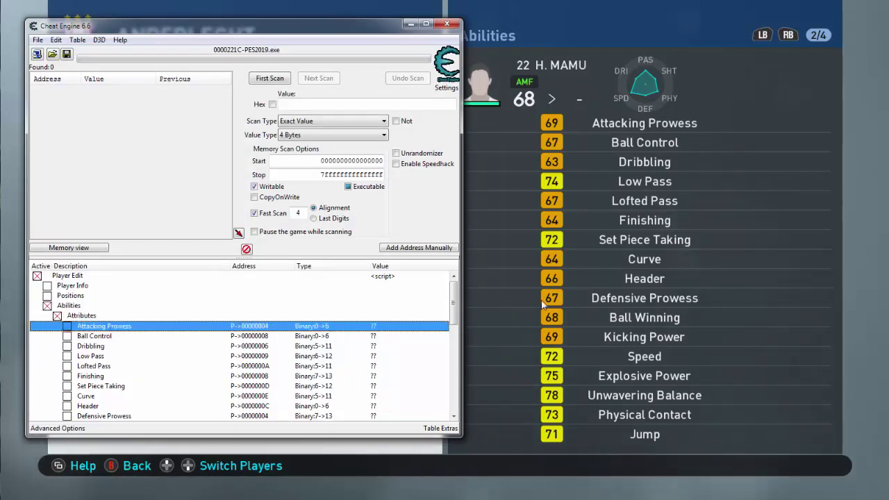
left_click(757, 158)
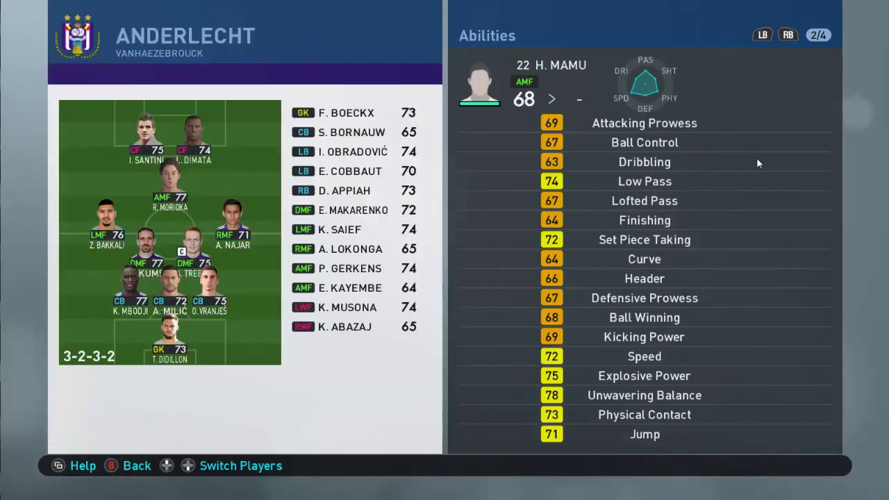
key("Escape")
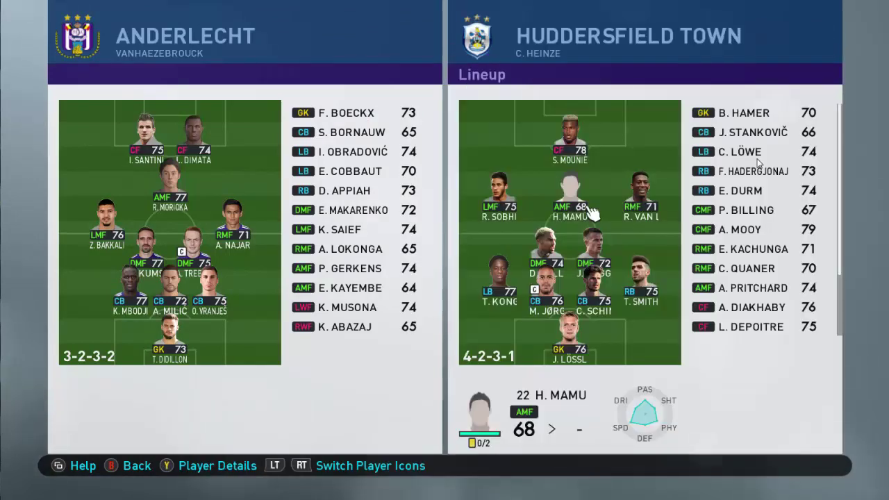
key("Return")
key("e")
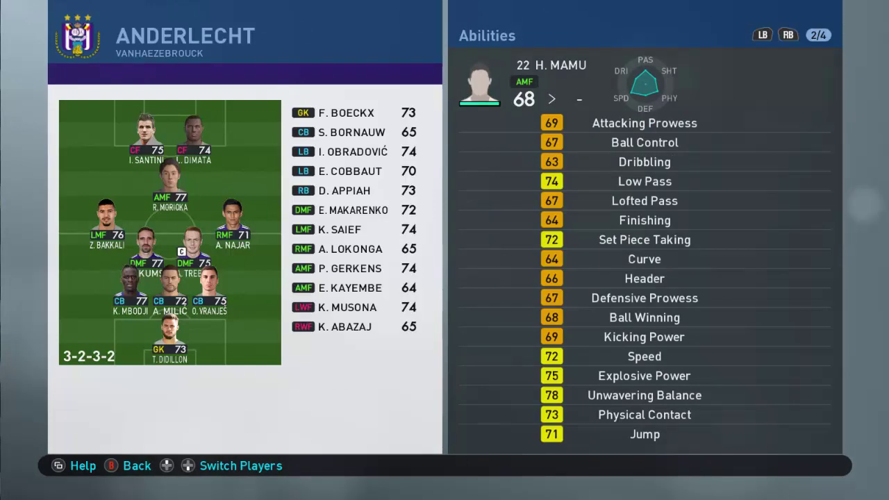
key("alt+Tab")
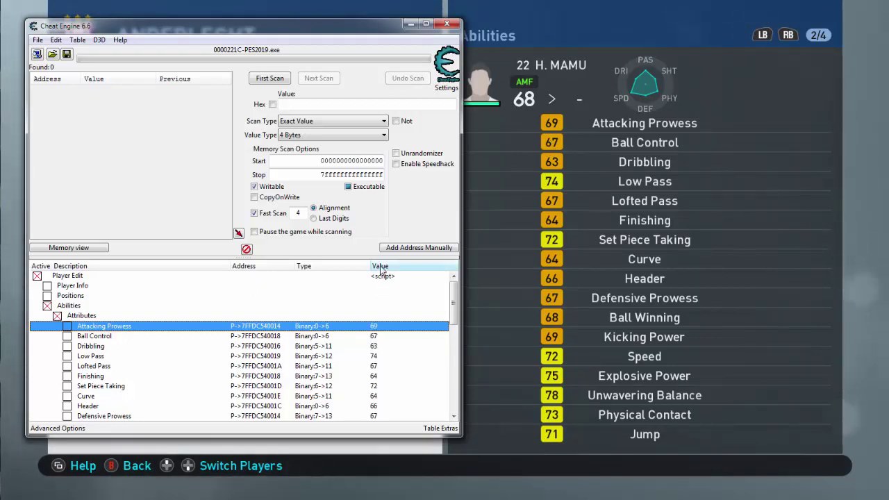
- Set the Attacking Prowess attribute value to 120
double_click(374, 327)
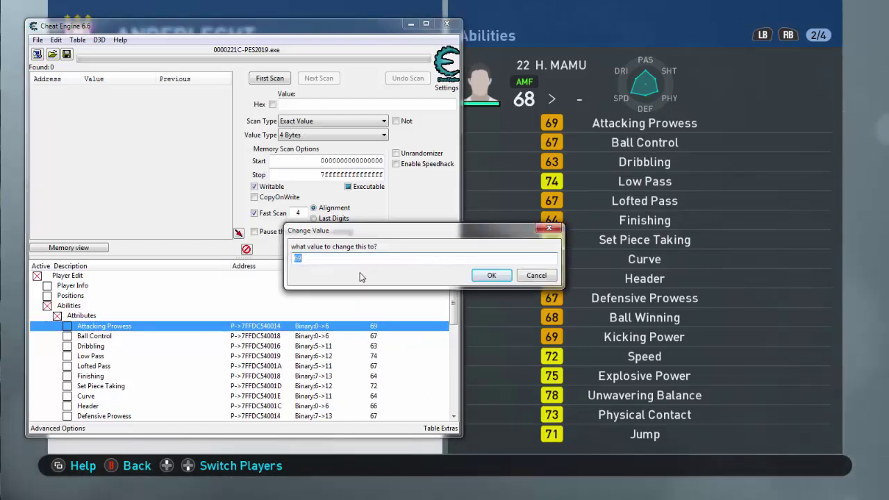
type("120")
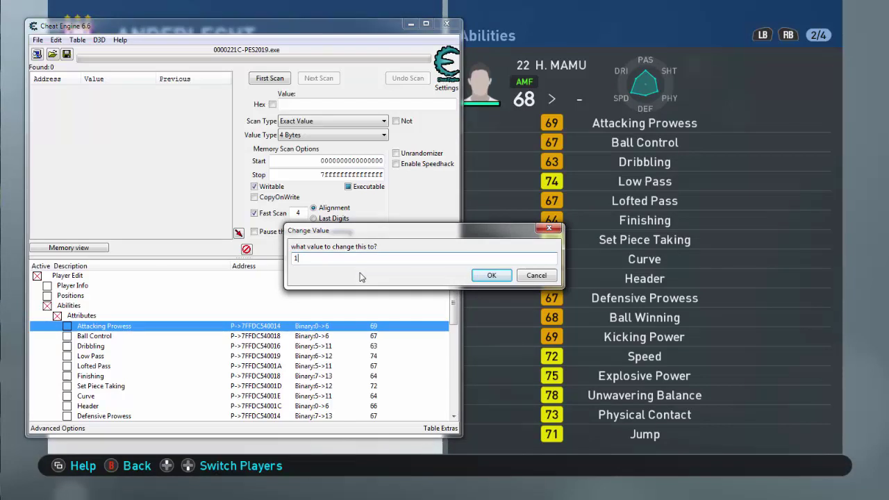
left_click(489, 276)
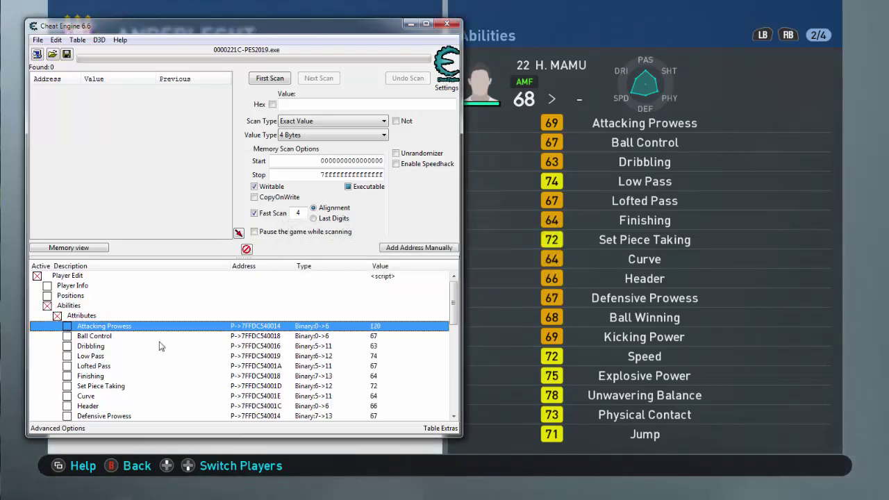
- Set the Ball Control attribute value to 120
left_click(373, 338)
double_click(312, 336)
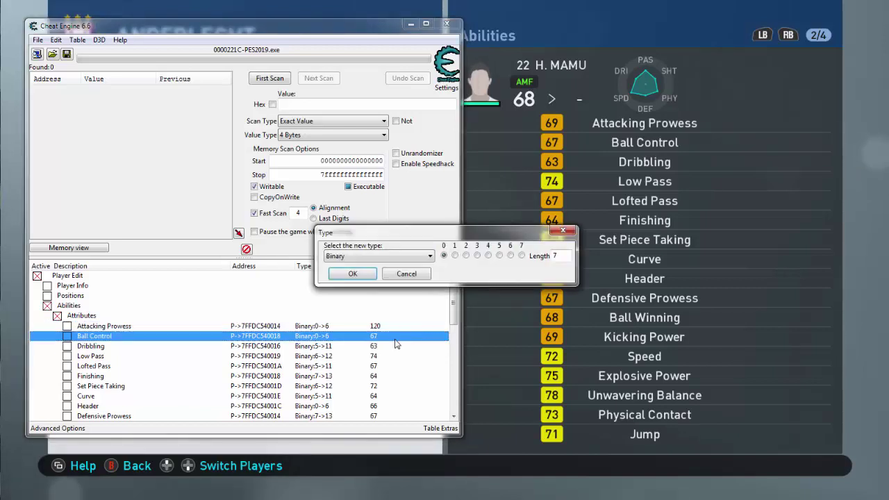
left_click(406, 274)
double_click(375, 338)
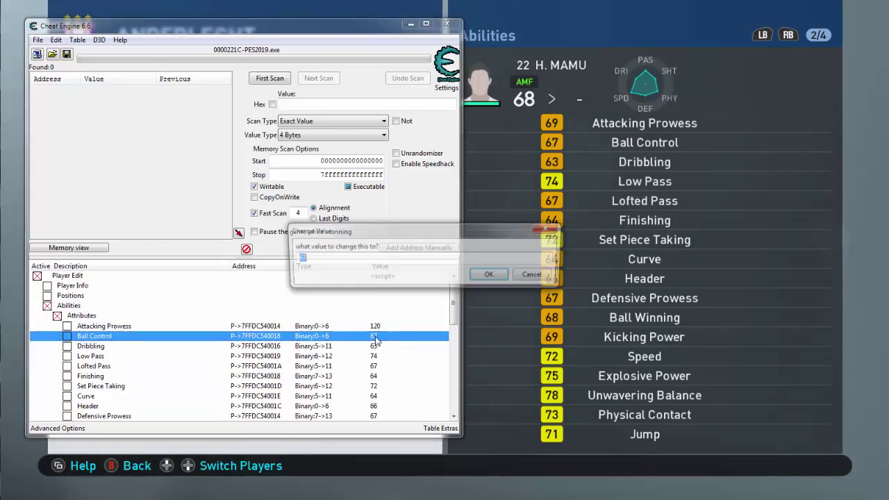
type("120")
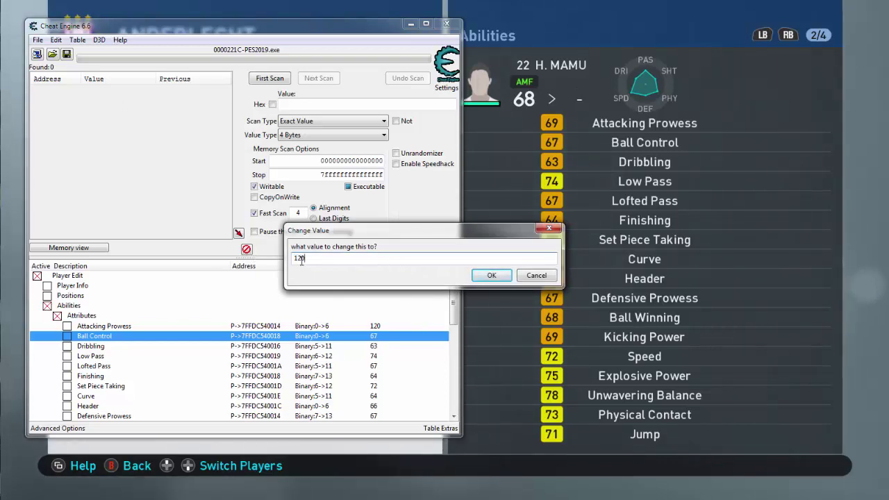
left_click_drag(301, 261, 263, 258)
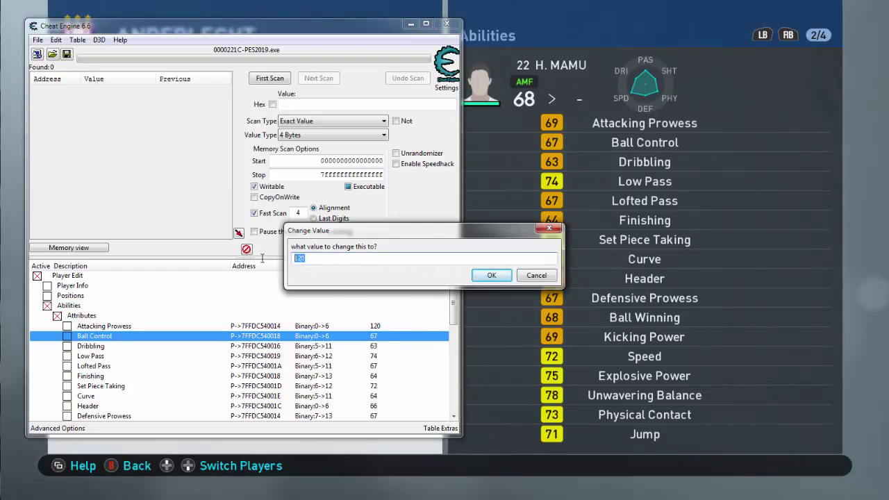
left_click(491, 275)
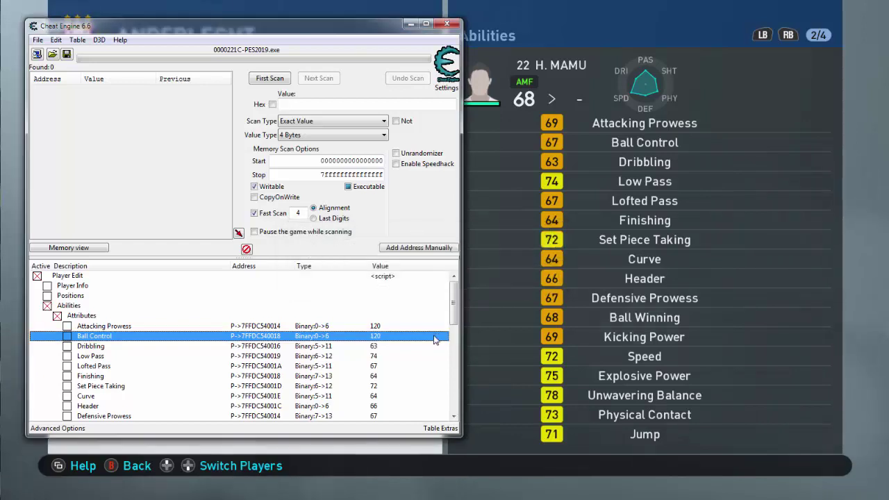
- Set the Dribbling and Low Pass attribute values to 120 each
double_click(376, 347)
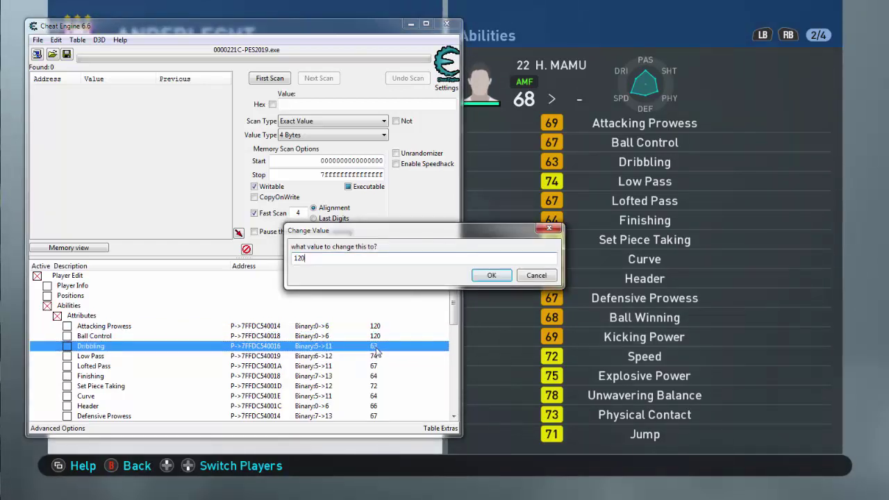
type("120")
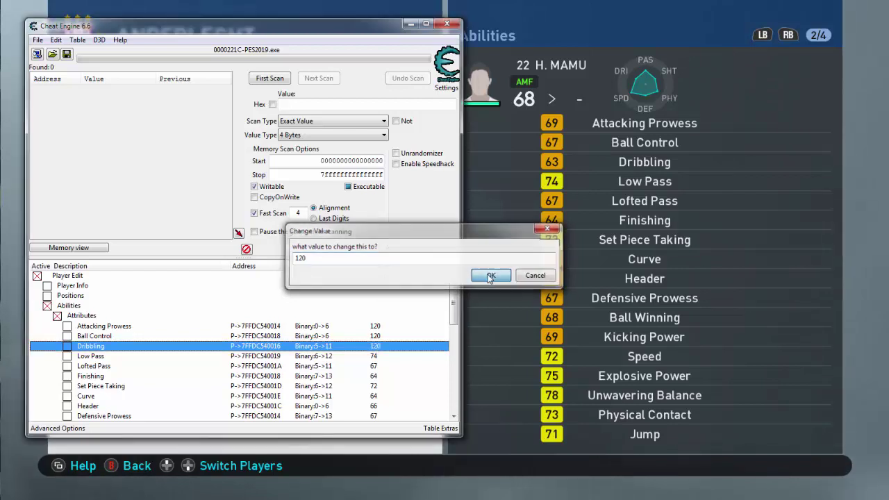
left_click(491, 275)
double_click(374, 357)
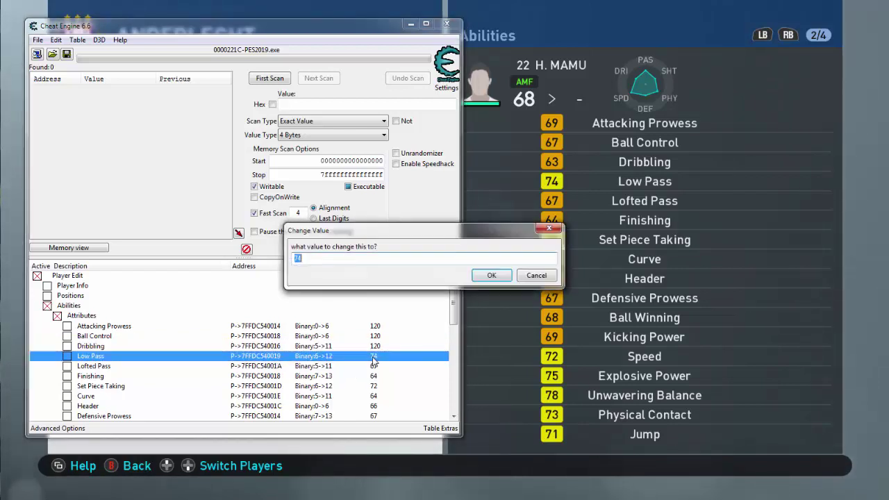
type("120")
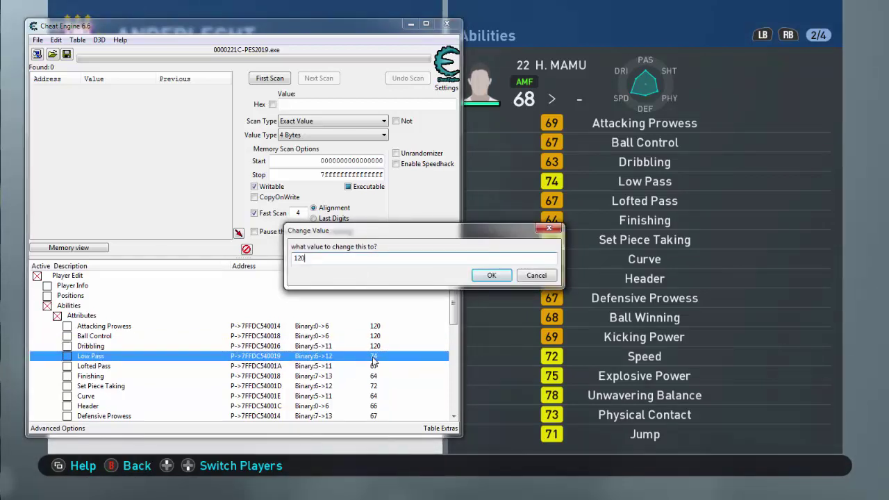
left_click(486, 279)
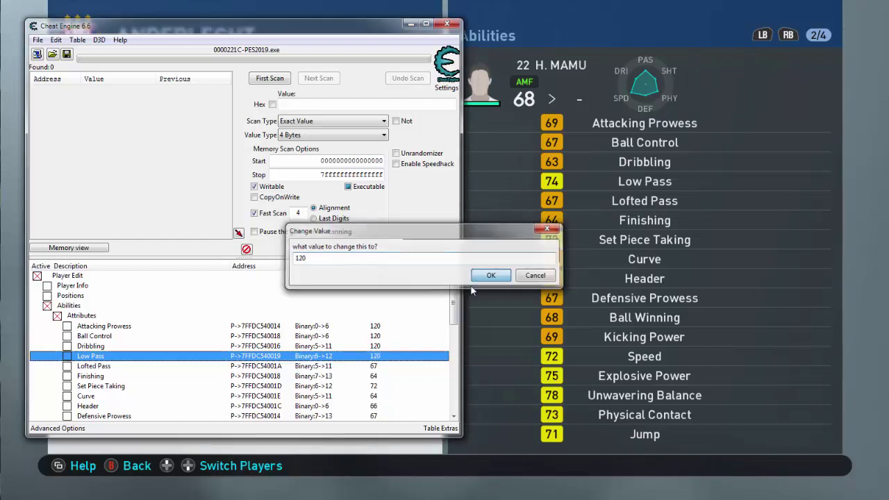
- Set the Lofted Pass and Finishing attribute values to 120 each
double_click(373, 368)
type("120")
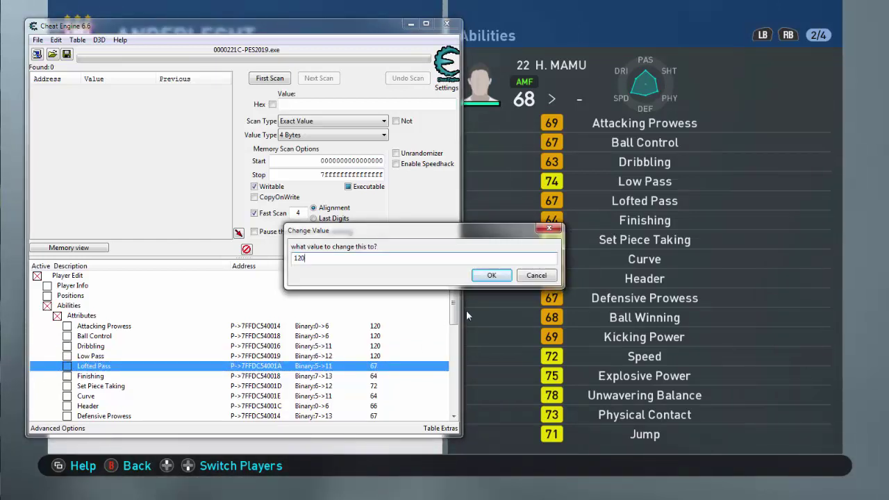
left_click(490, 275)
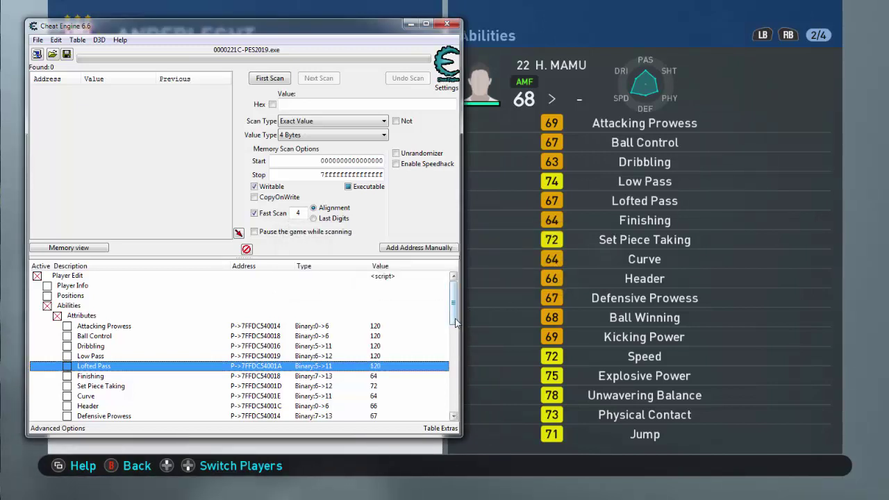
left_click_drag(456, 321, 384, 336)
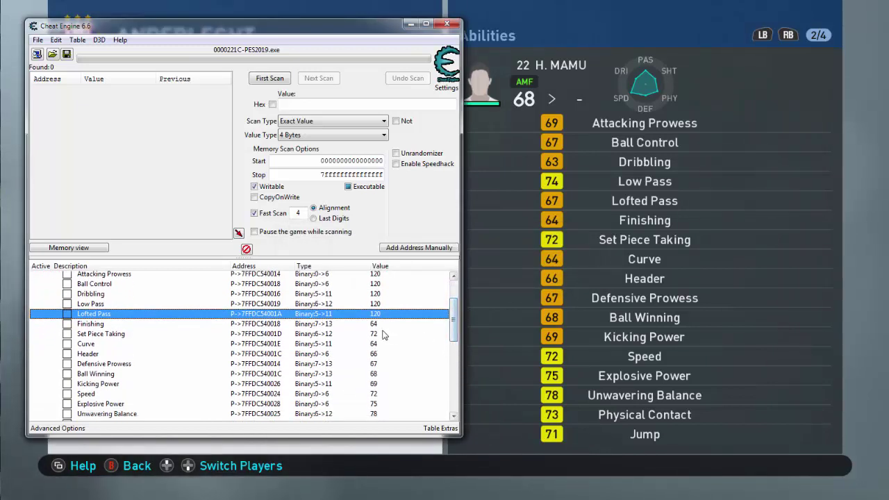
double_click(377, 325)
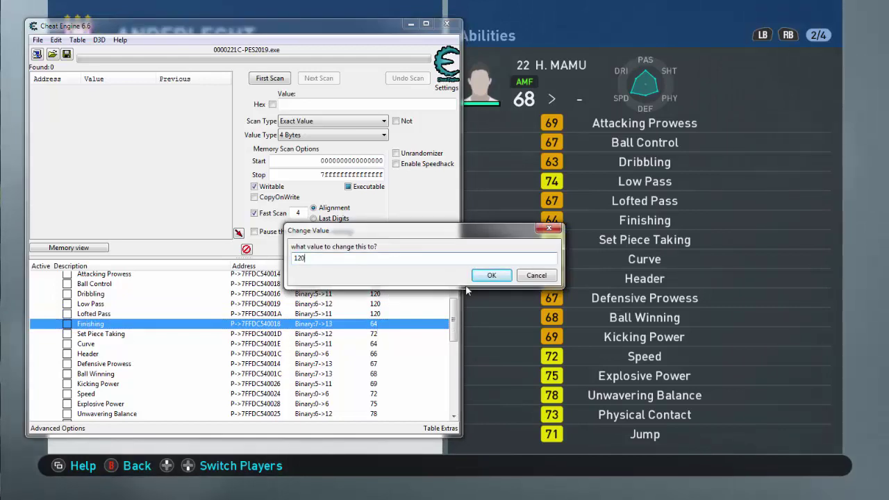
left_click(479, 278)
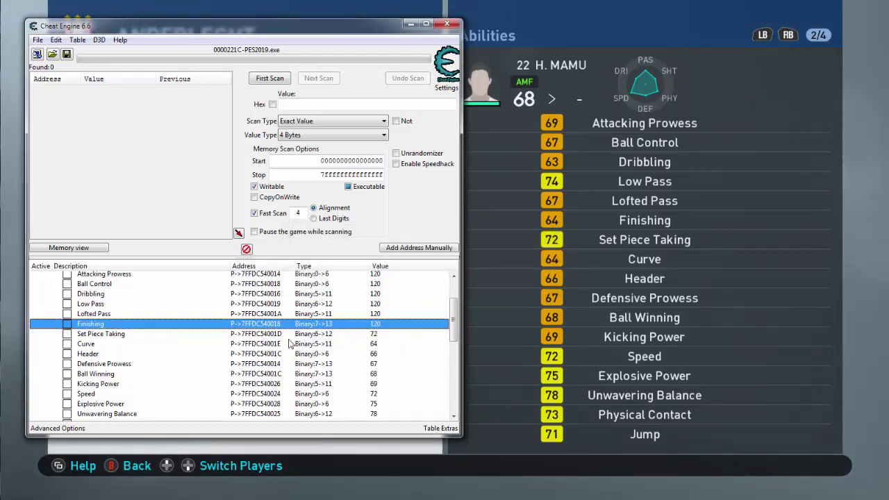
- Set the Set Piece Taking and Curve attribute values to 120 each
double_click(374, 335)
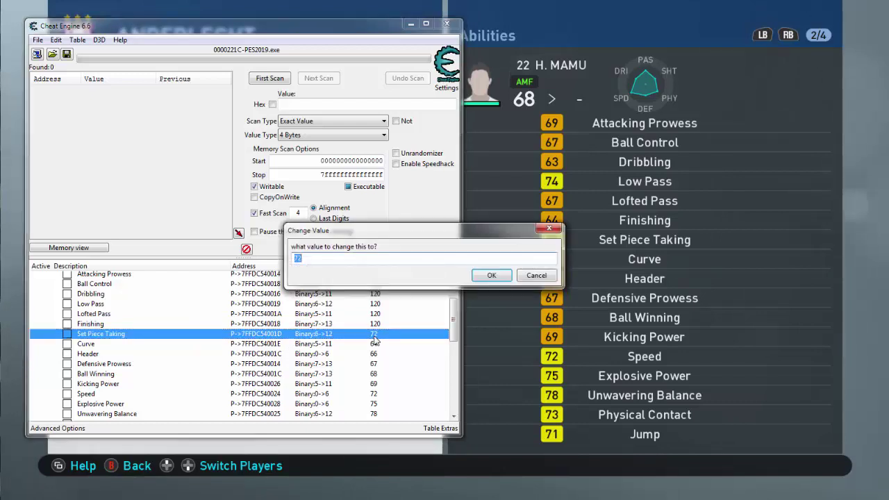
left_click(499, 275)
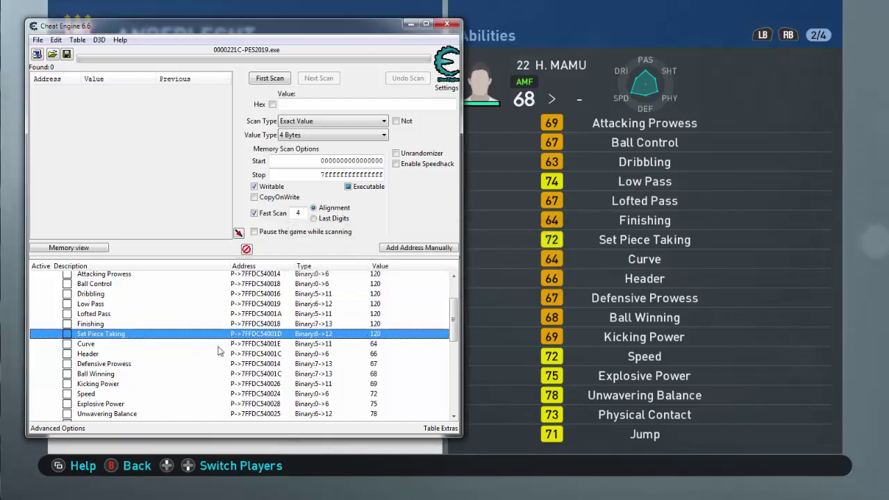
double_click(374, 344)
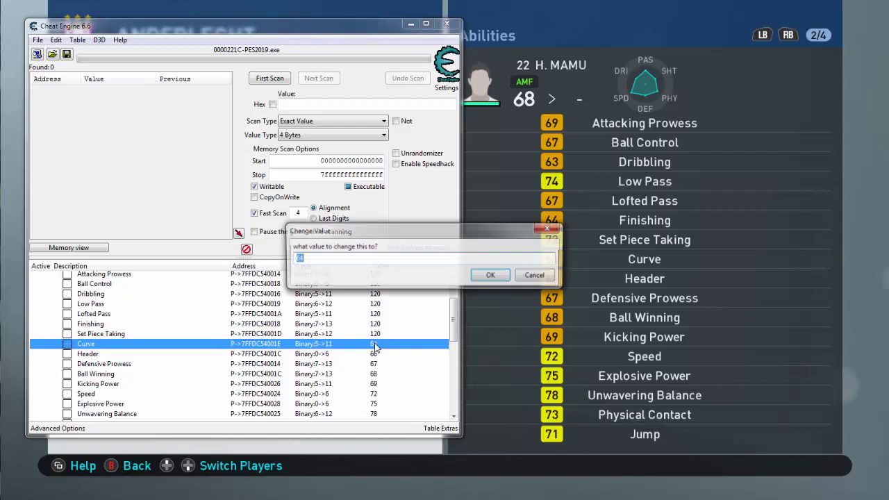
type("120")
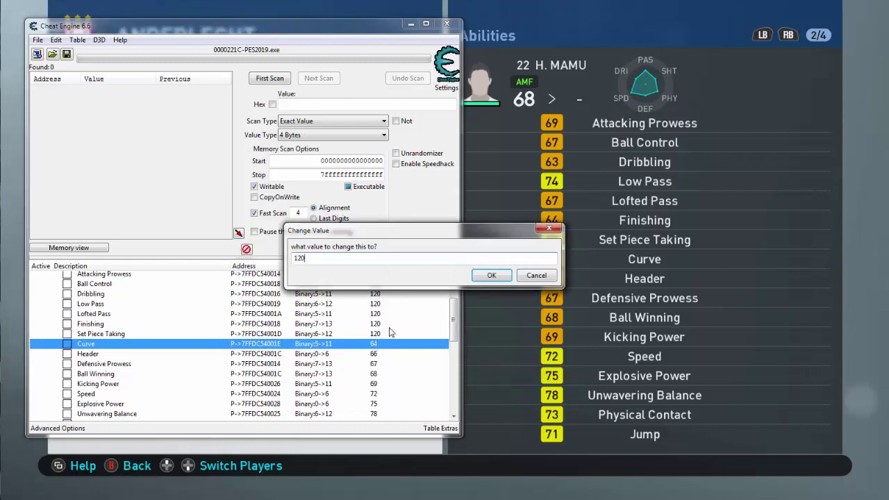
left_click(500, 274)
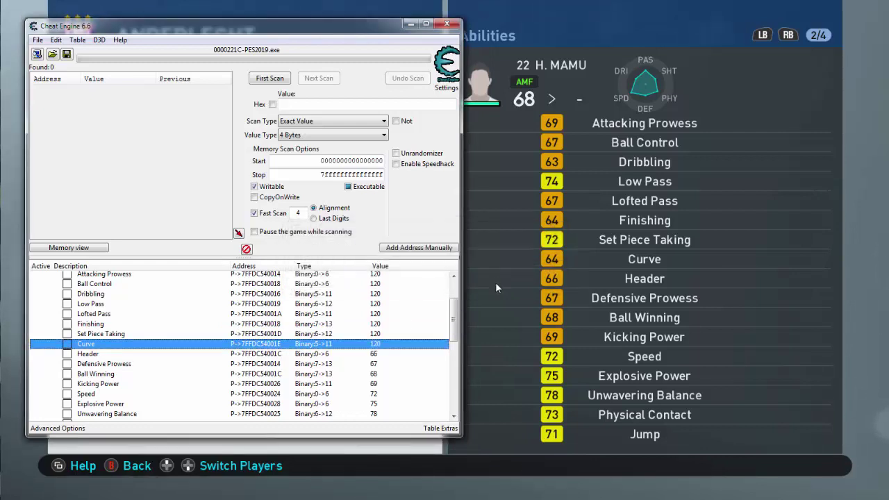
- Set the Header and Kicking Power attribute values to 120 each, skipping Defensive Prowess and Ball Winning
double_click(375, 355)
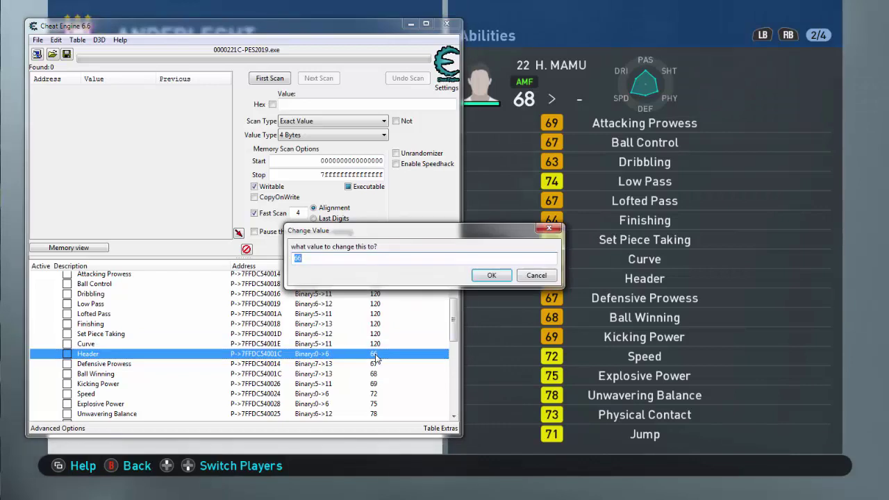
left_click(491, 277)
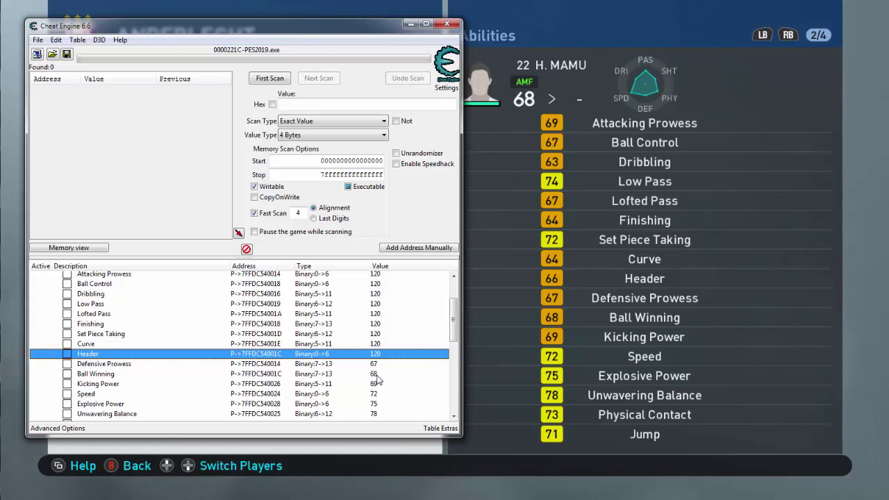
left_click_drag(455, 342, 456, 355)
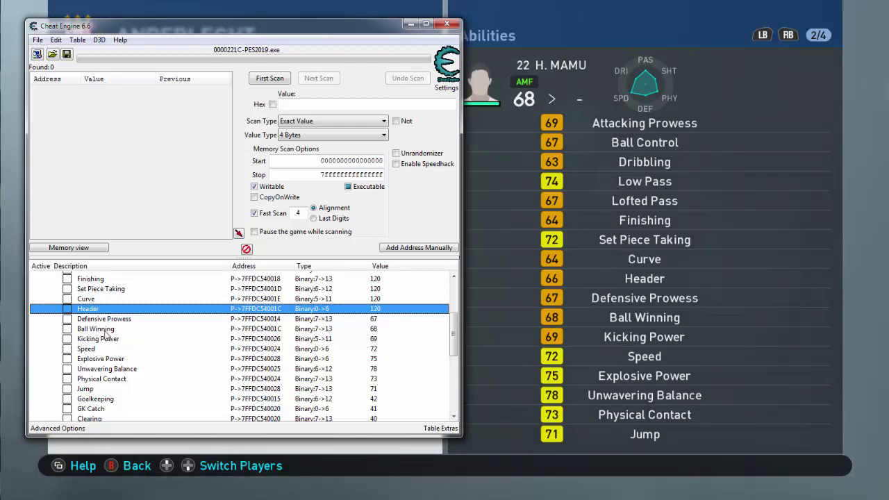
double_click(375, 341)
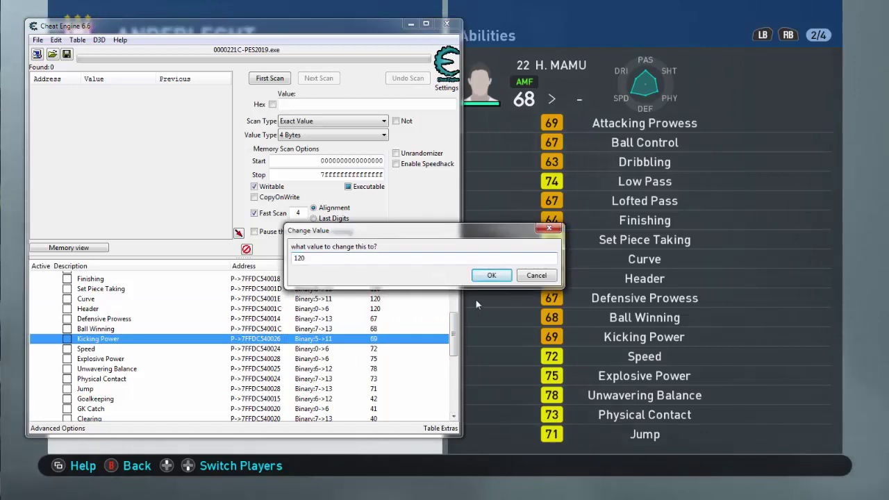
left_click(491, 275)
- Set the Speed and Explosive Power attribute values to 120 each
double_click(376, 349)
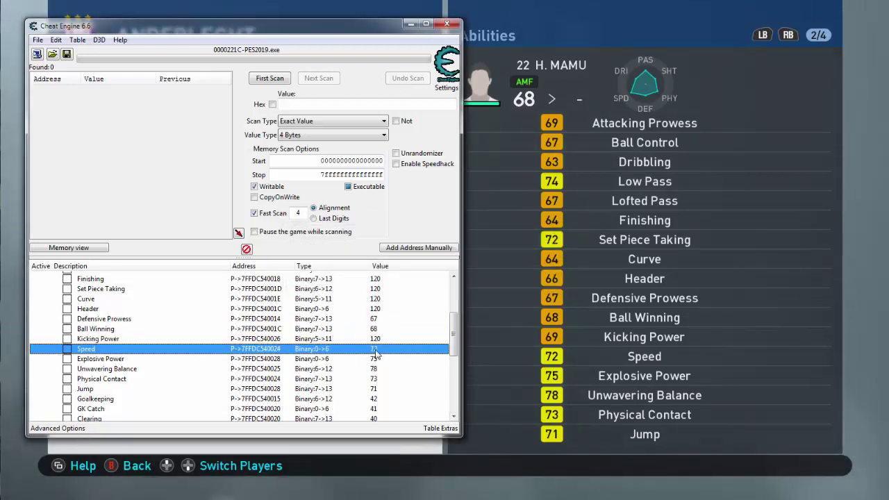
type("120")
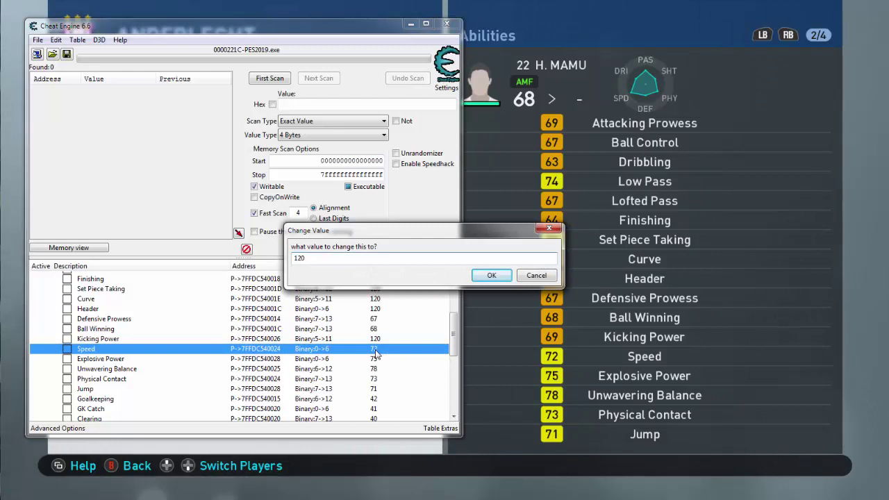
left_click(480, 278)
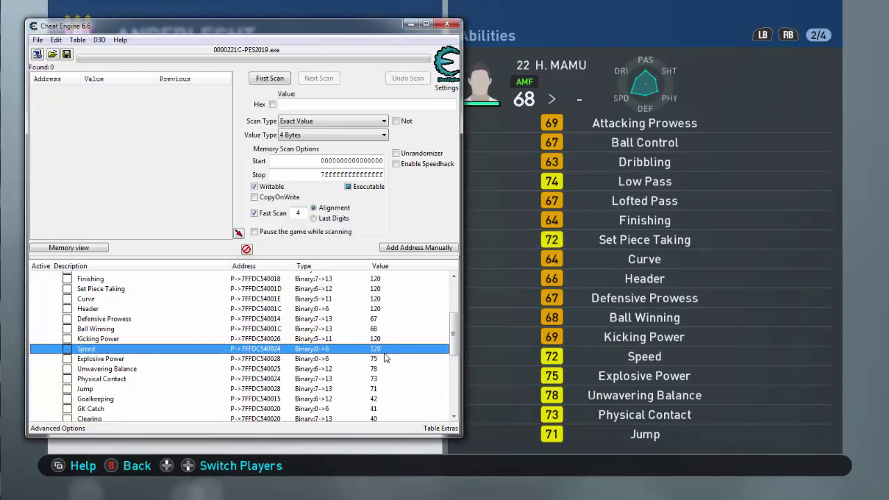
double_click(376, 359)
type("120")
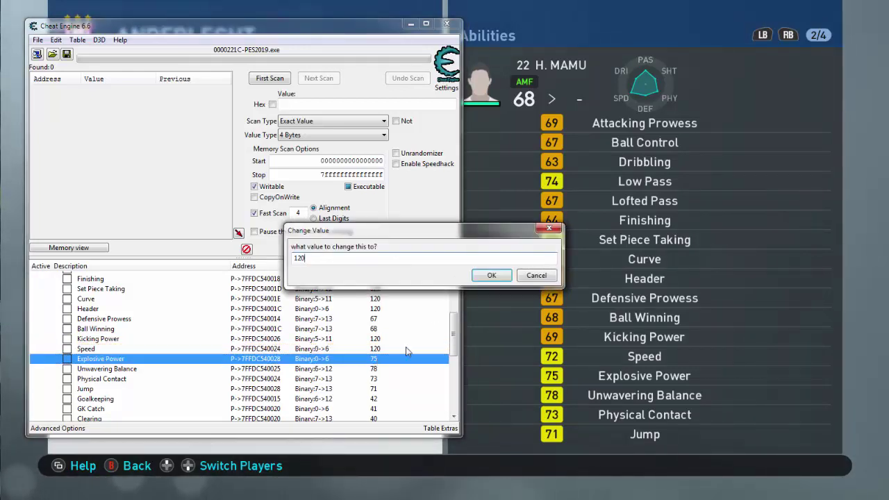
left_click(488, 275)
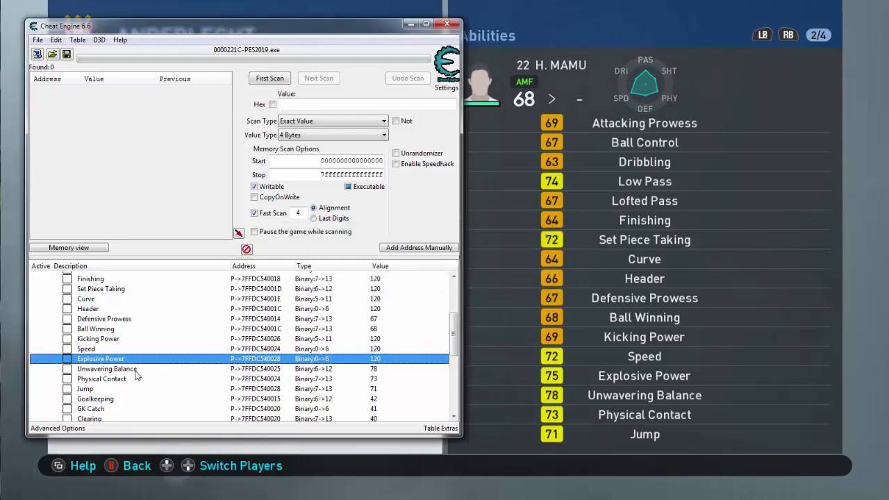
- Set the Unwavering Balance attribute value to 100 and the Physical Contact value to 95
double_click(375, 368)
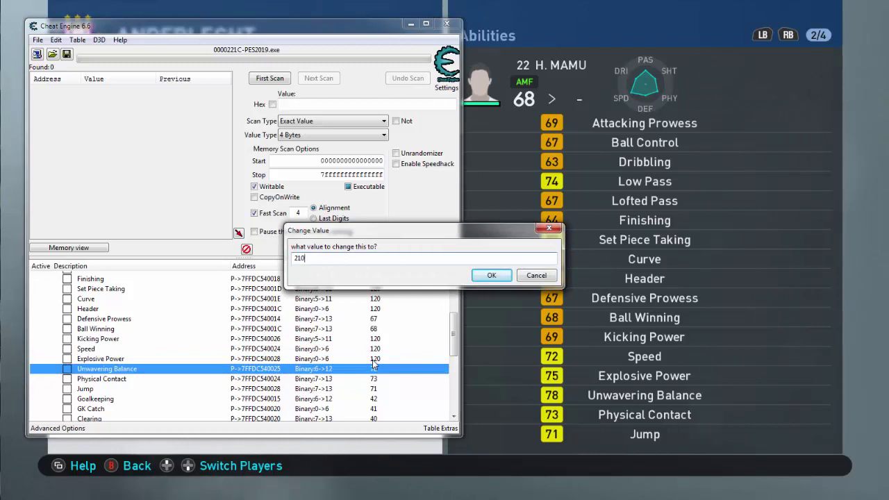
type("1")
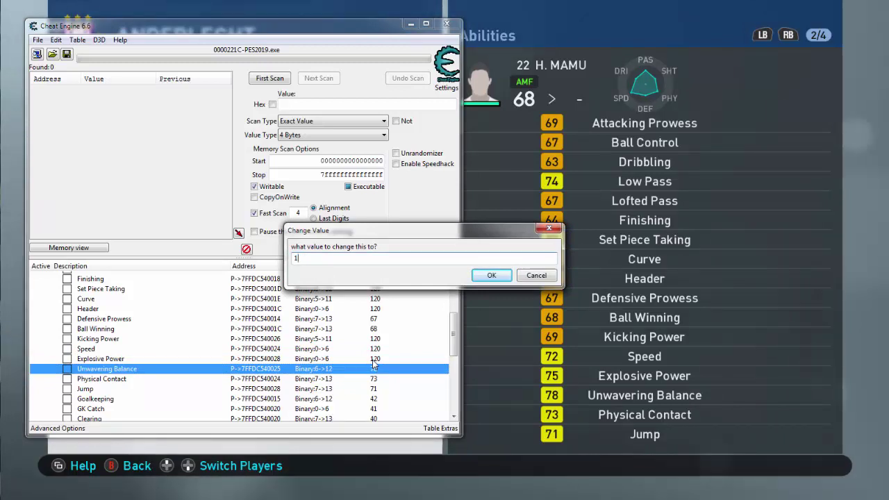
type("00")
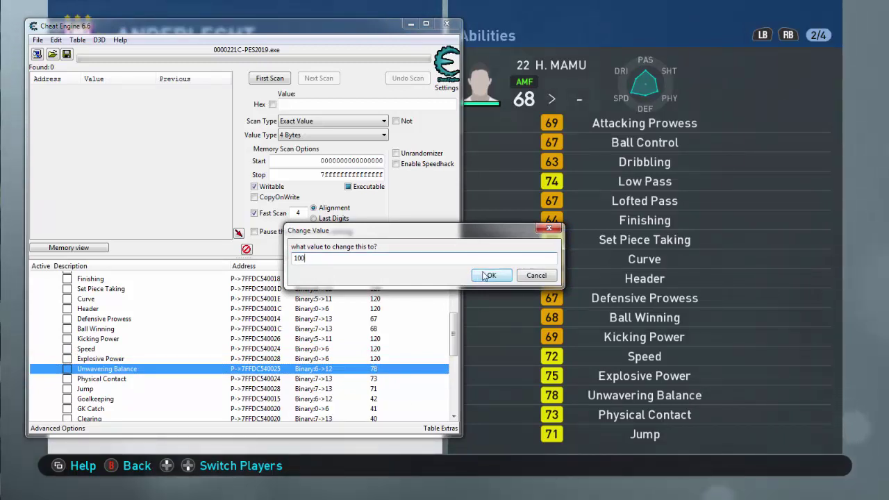
left_click(487, 276)
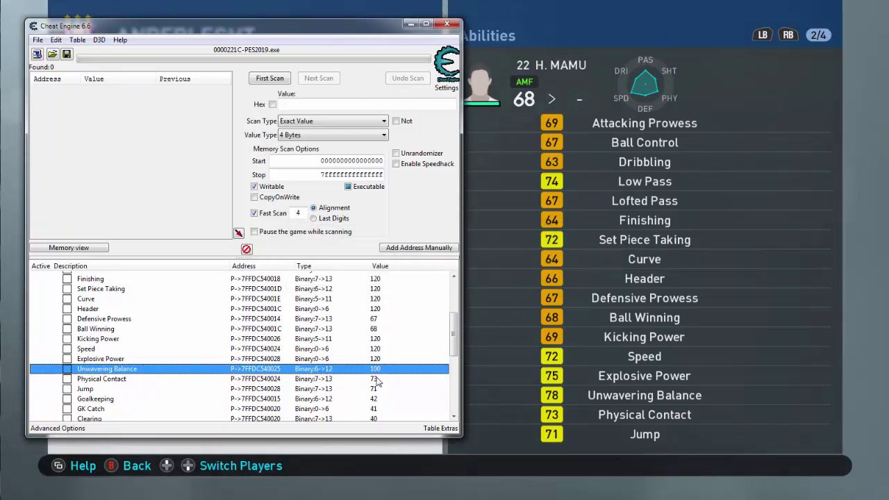
double_click(377, 379)
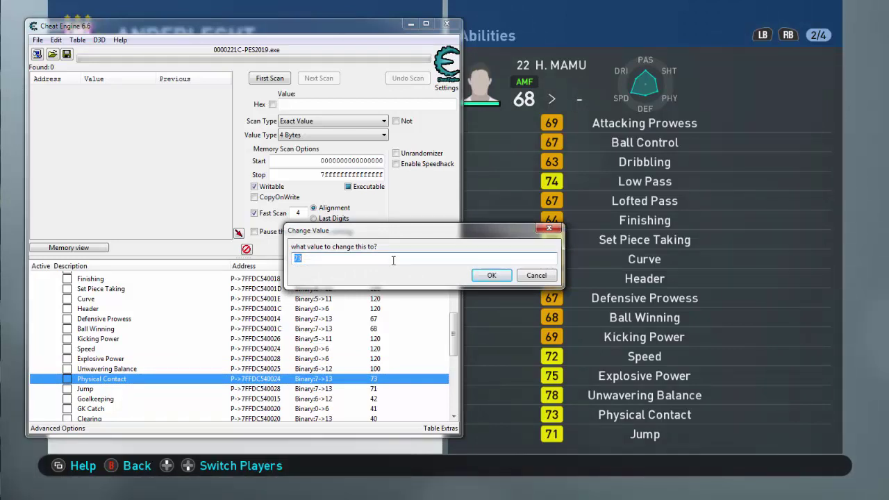
left_click(491, 277)
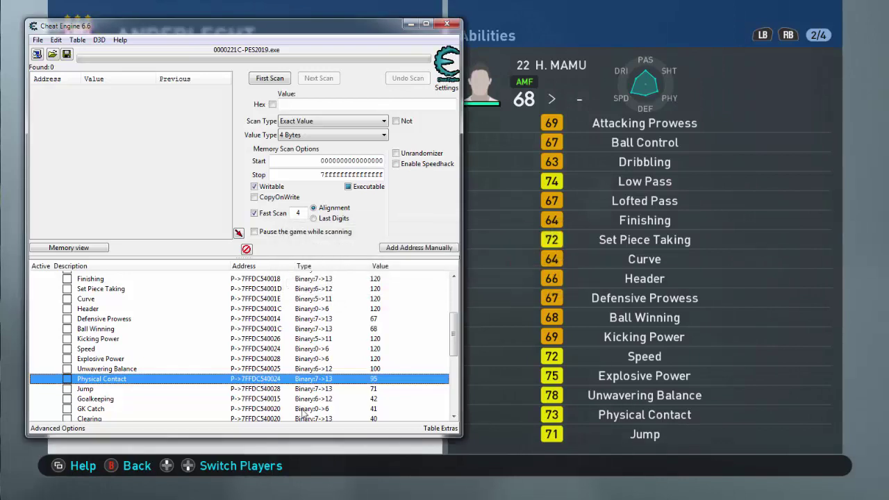
- Set the Jump attribute value to 95 and the Stamina value to 120
double_click(374, 390)
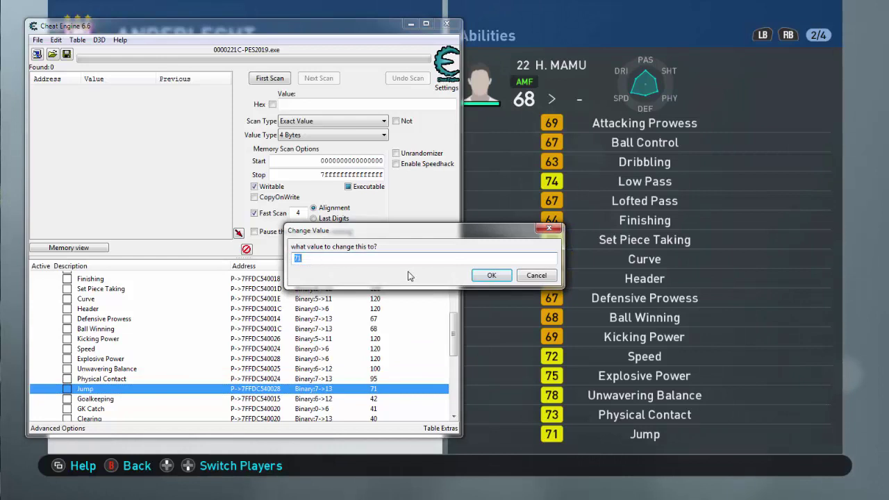
type("95")
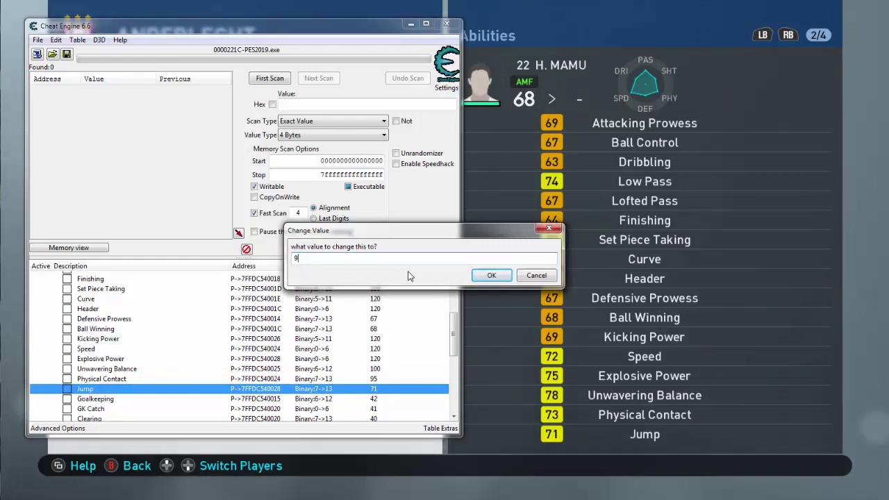
left_click(491, 275)
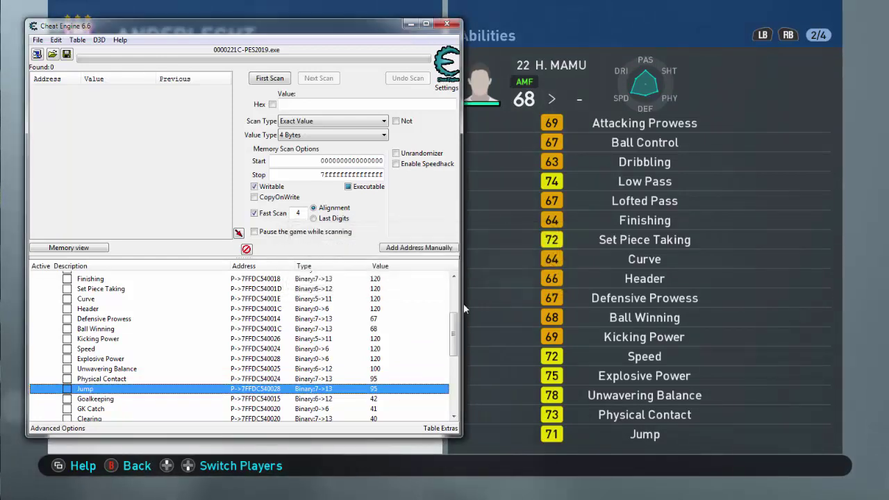
scroll(384, 396, "down", 1)
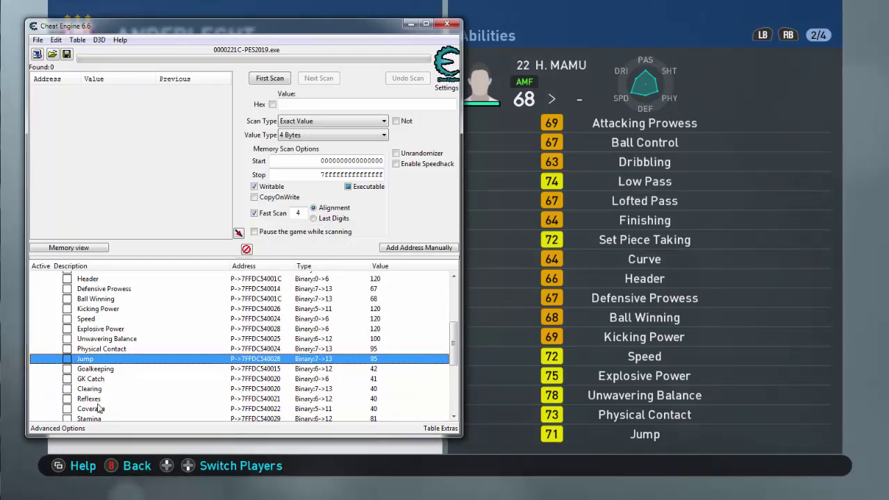
scroll(111, 405, "down", 1)
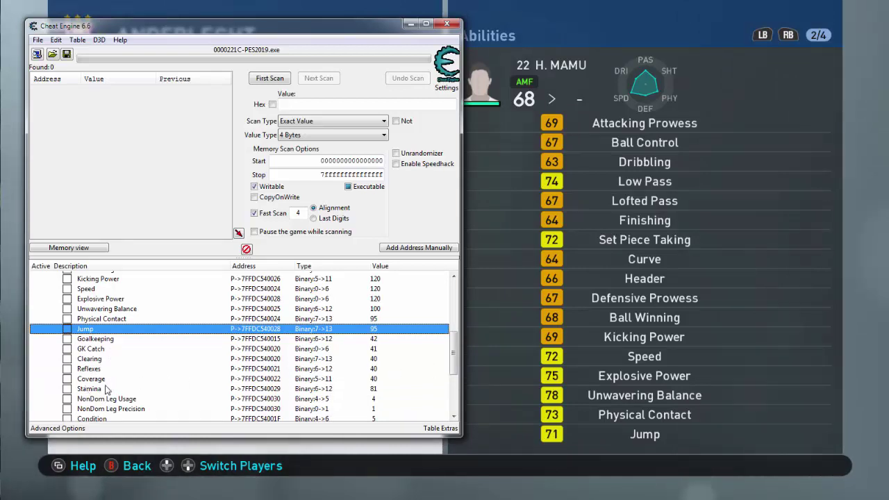
left_click(374, 391)
double_click(373, 391)
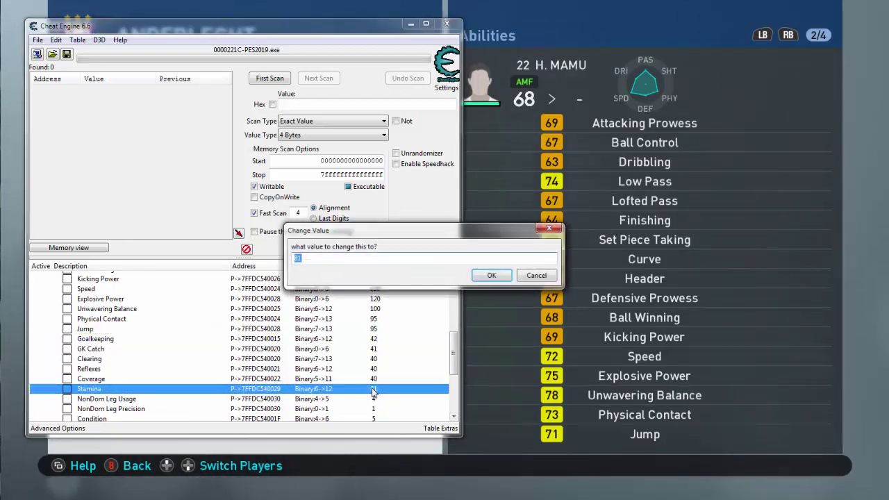
type("120")
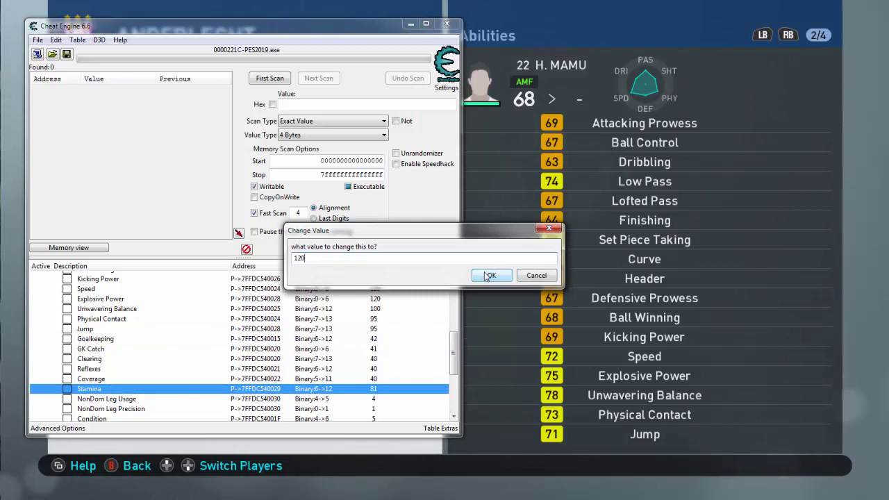
key("Return")
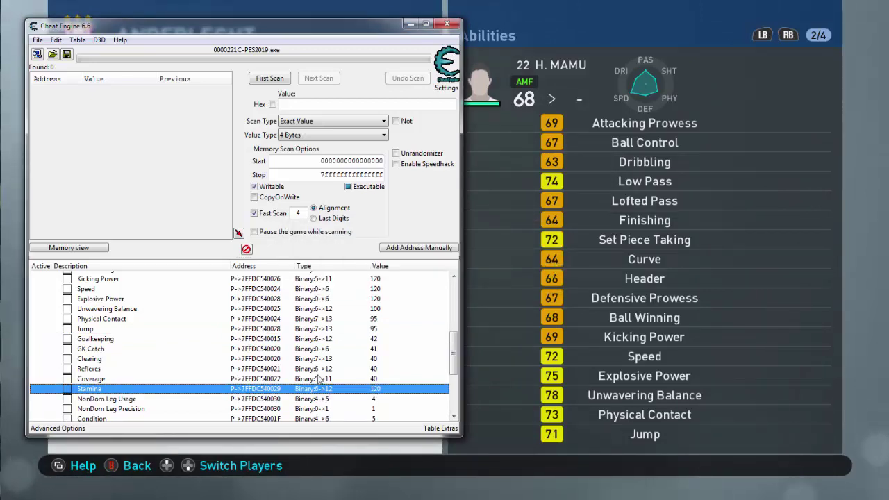
- Set both the NonDom Leg Usage and NonDom Leg Precision values to 4
scroll(161, 369, "down", 1)
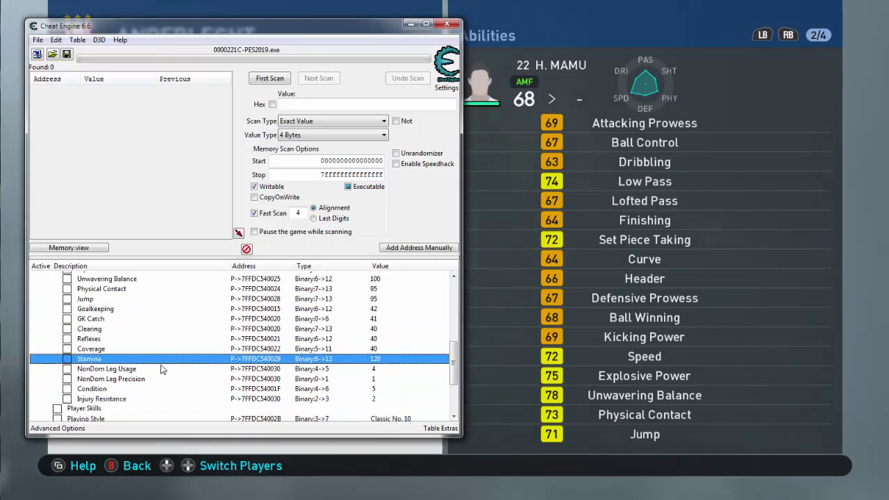
double_click(374, 370)
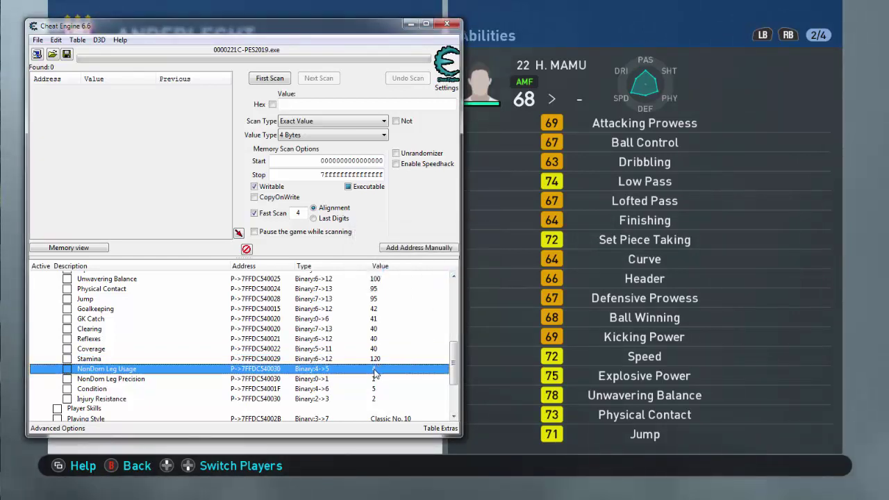
double_click(374, 371)
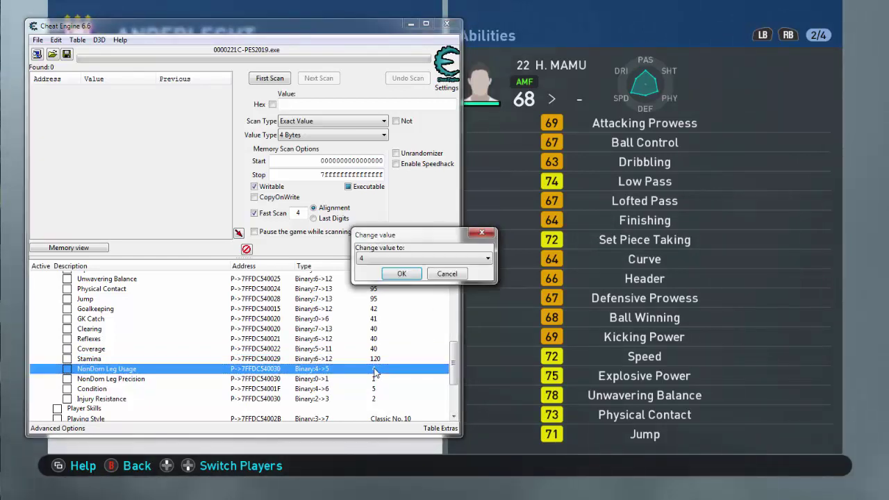
left_click(472, 258)
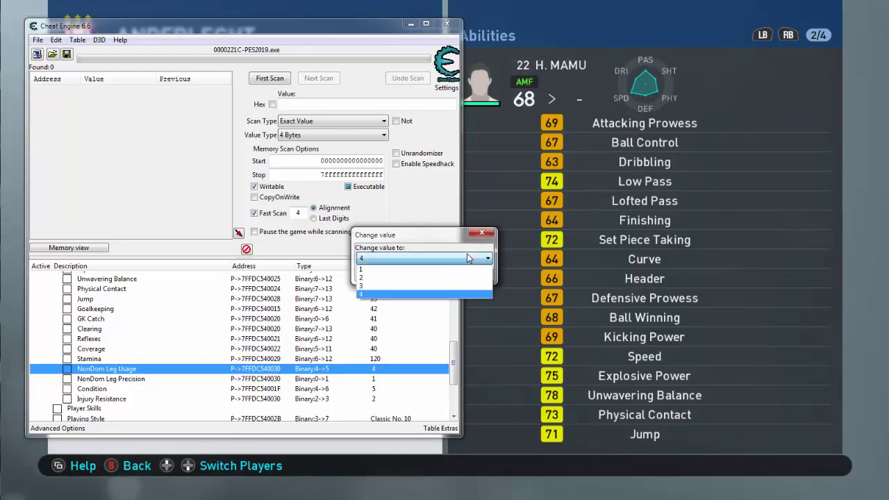
left_click(400, 297)
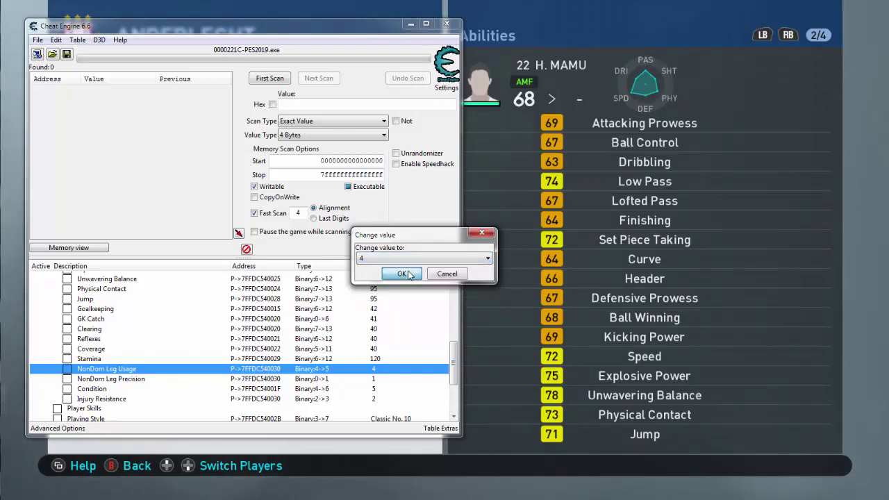
left_click(409, 274)
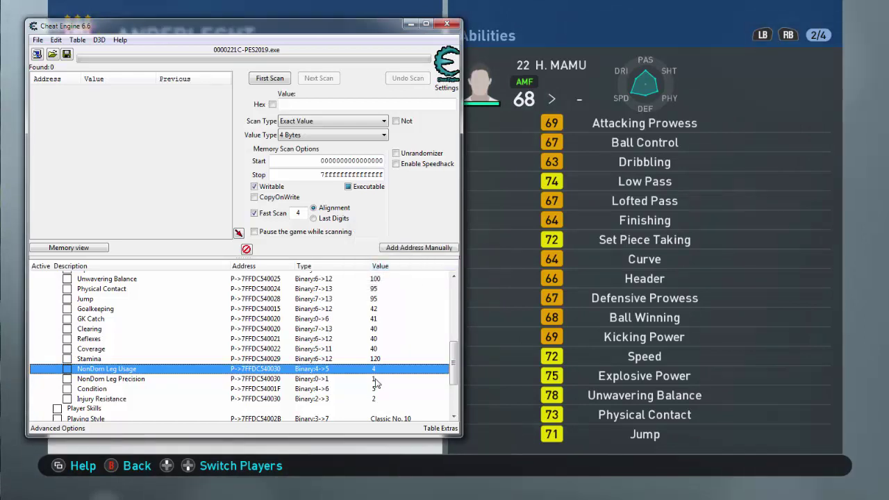
double_click(375, 379)
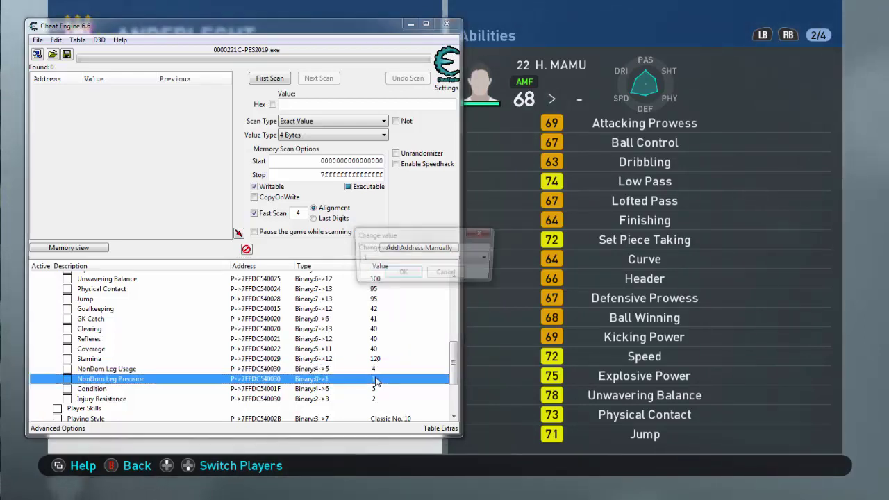
left_click(410, 259)
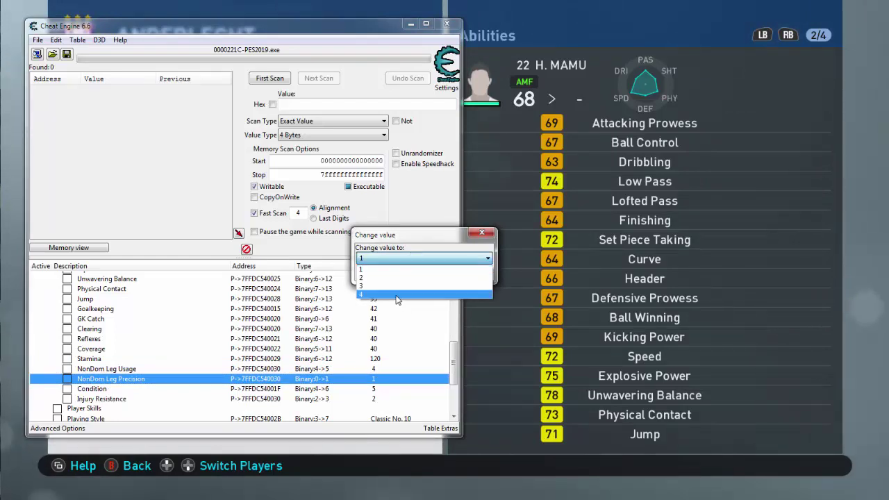
left_click(405, 294)
left_click(403, 275)
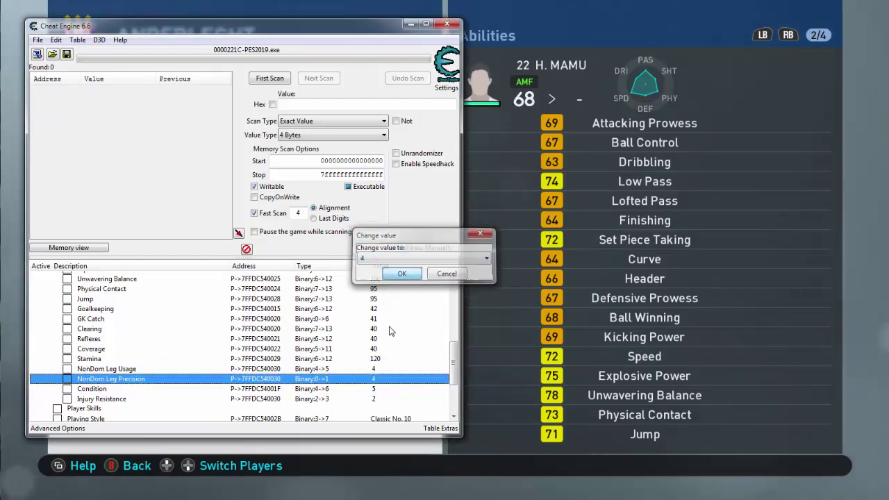
- Set the Condition value to 8 and the Injury Resistance value to 3
double_click(379, 389)
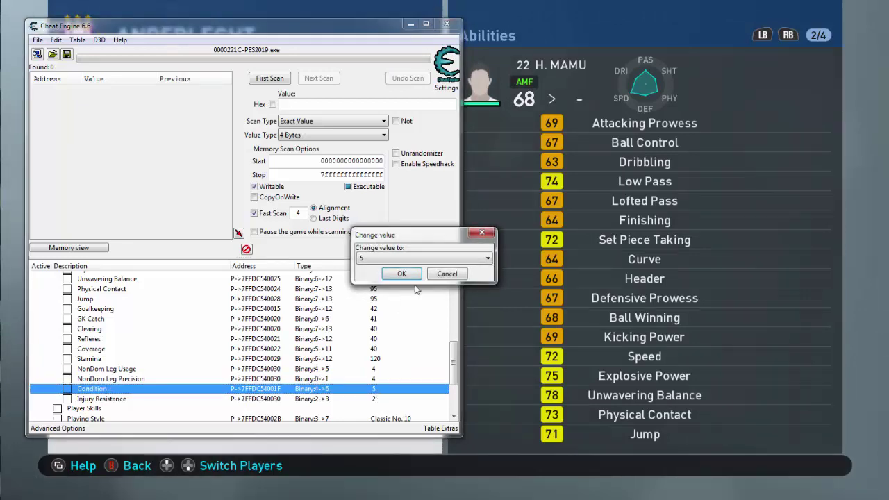
left_click(410, 260)
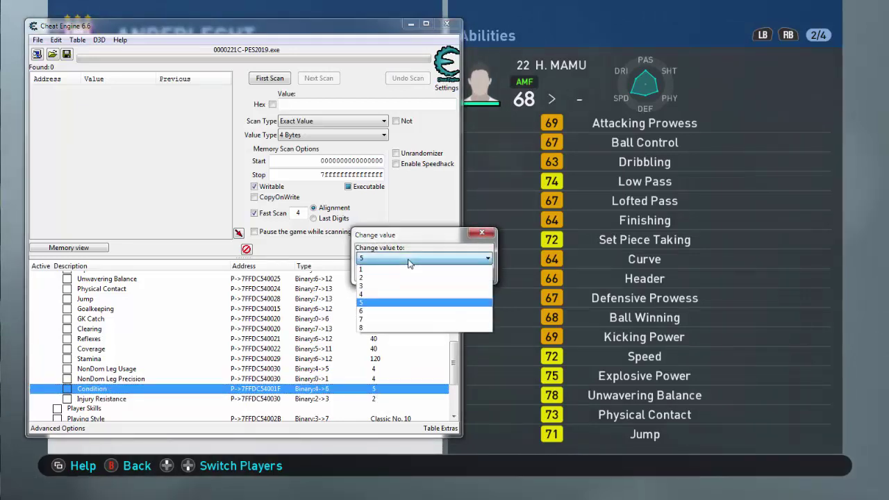
left_click(384, 328)
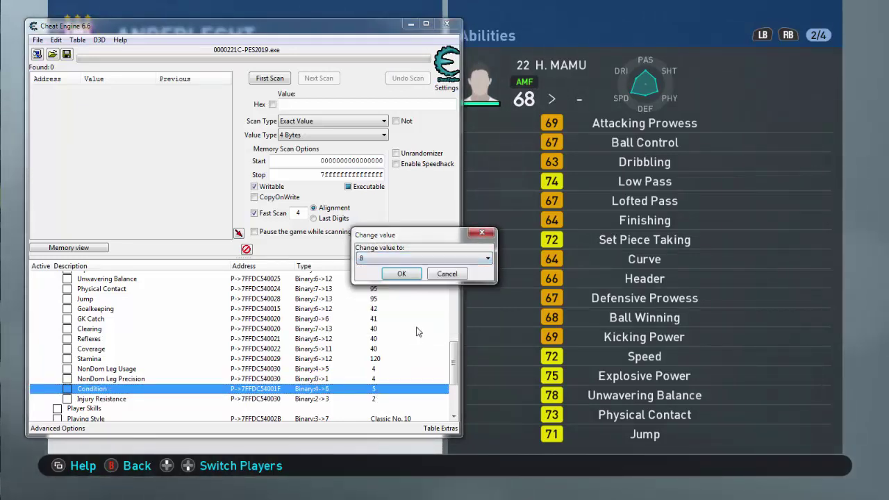
left_click(402, 274)
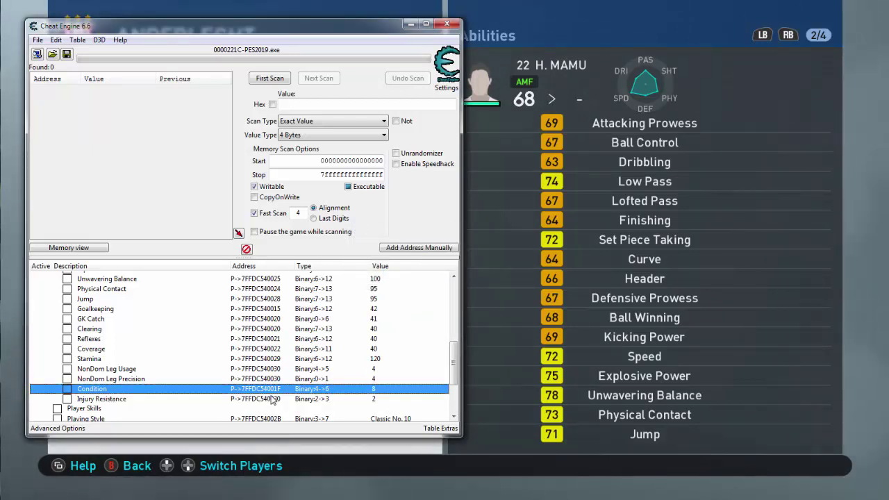
double_click(375, 400)
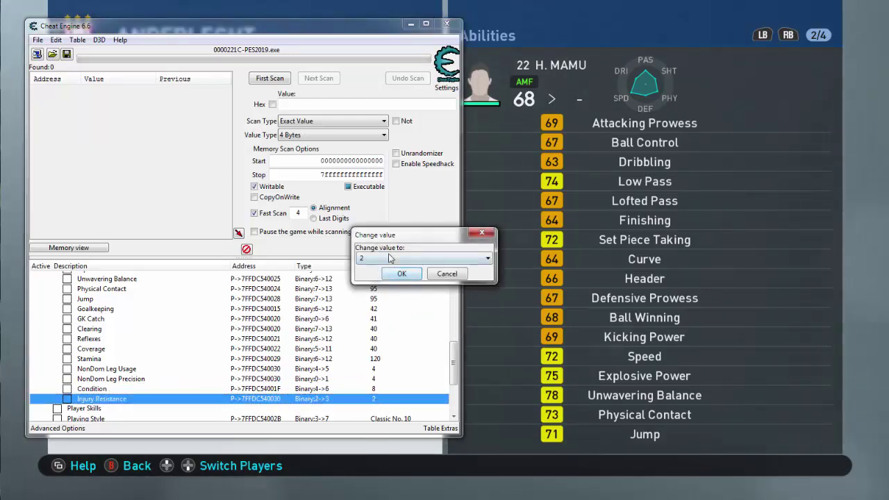
left_click(391, 259)
left_click(373, 285)
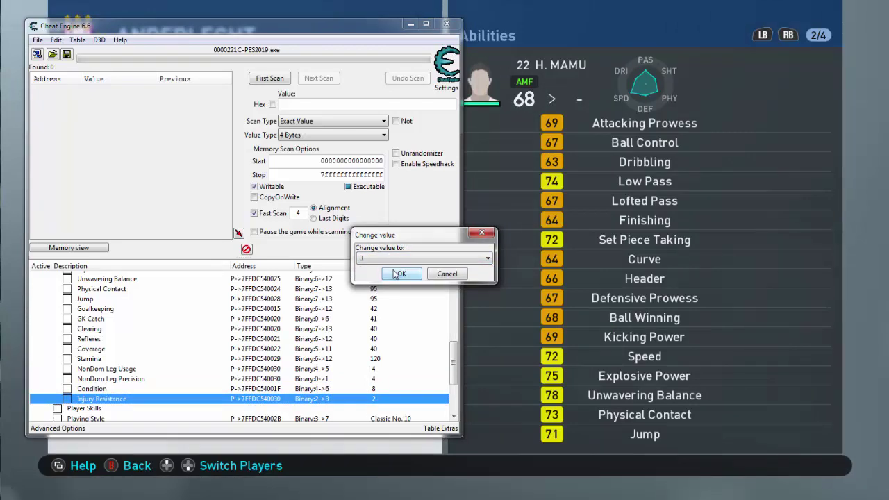
left_click(400, 275)
- Expand the Player Skills group and set the Scissors Feint skill to Yes
scroll(337, 382, "down", 3)
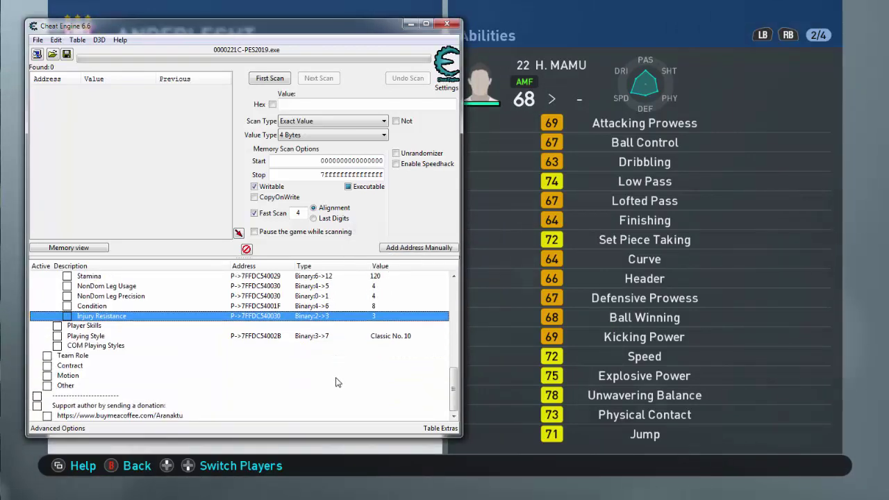
left_click(57, 327)
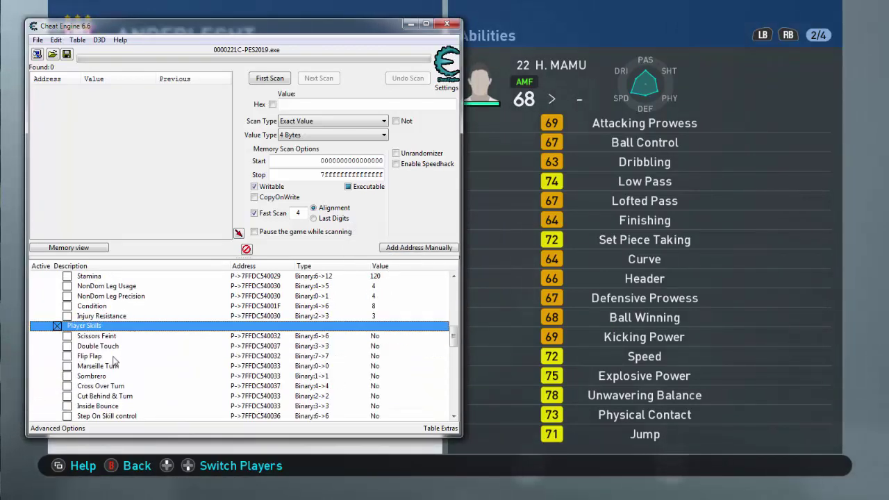
scroll(308, 358, "down", 1)
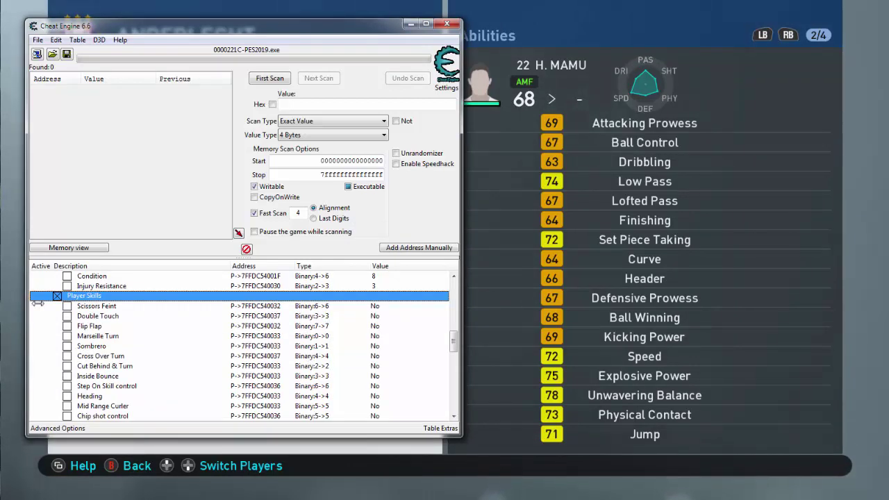
double_click(375, 306)
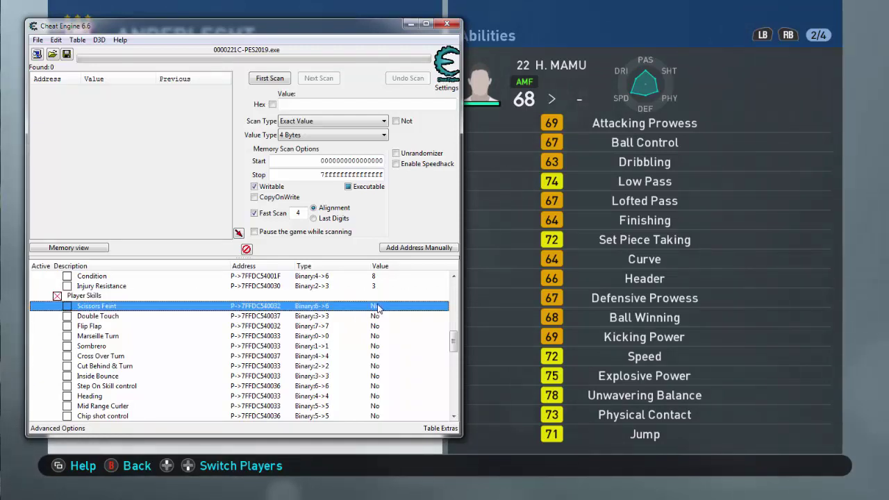
left_click(396, 256)
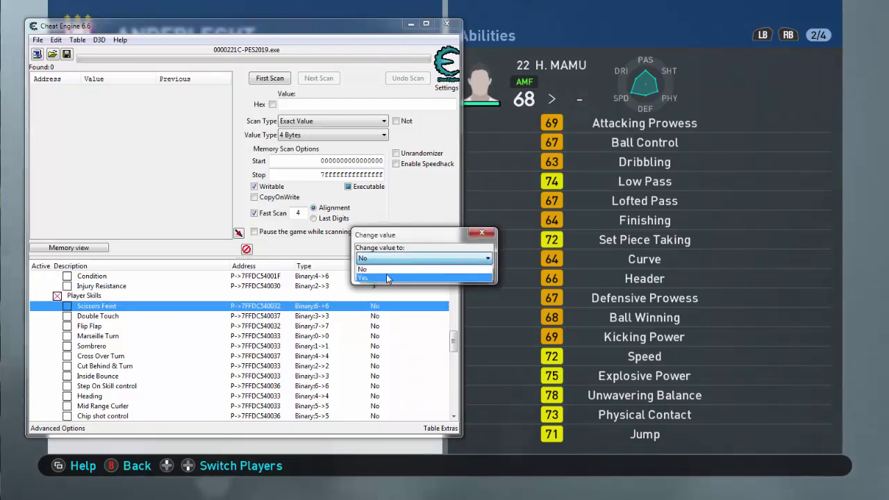
left_click(386, 274)
left_click(402, 274)
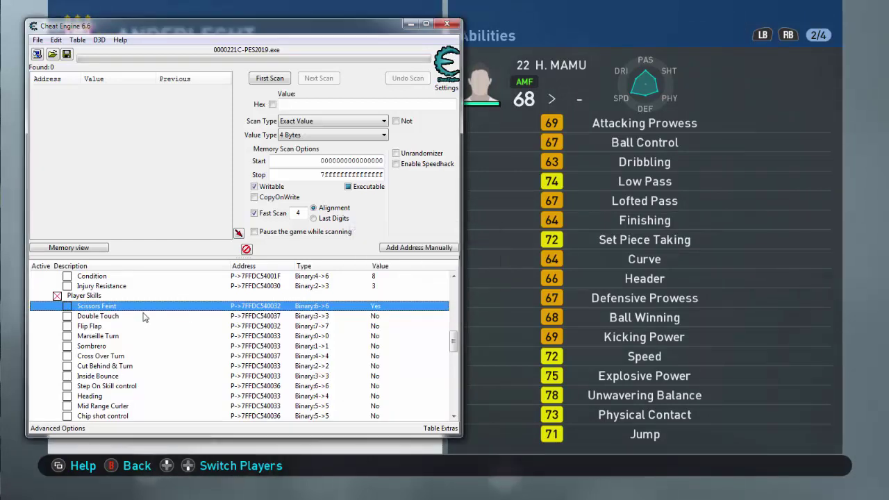
- Set the Double Touch player skill to Yes
double_click(375, 316)
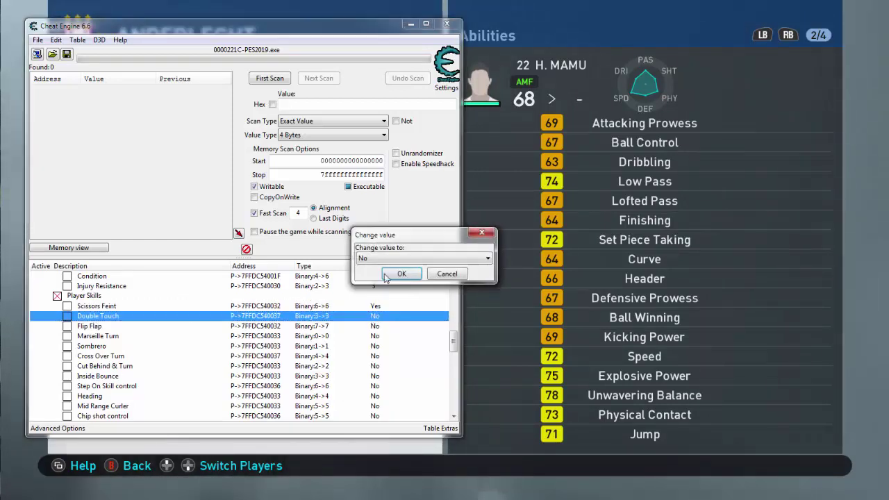
left_click(391, 258)
left_click(389, 268)
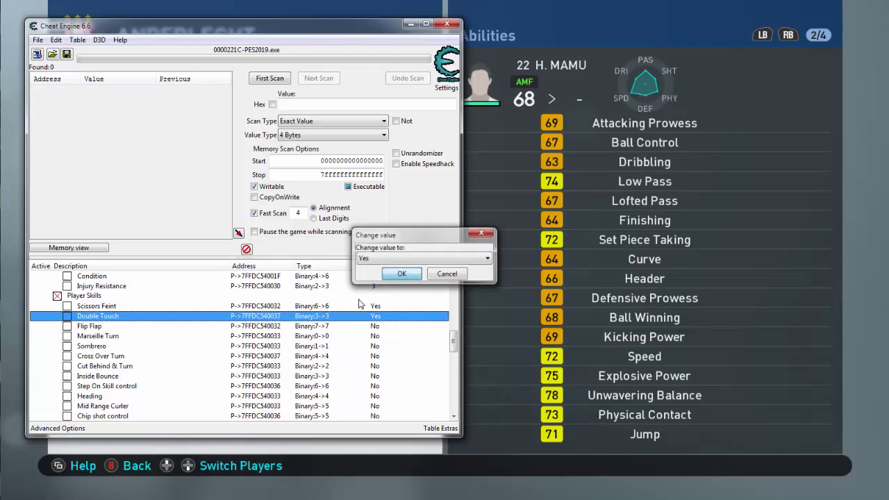
left_click(402, 274)
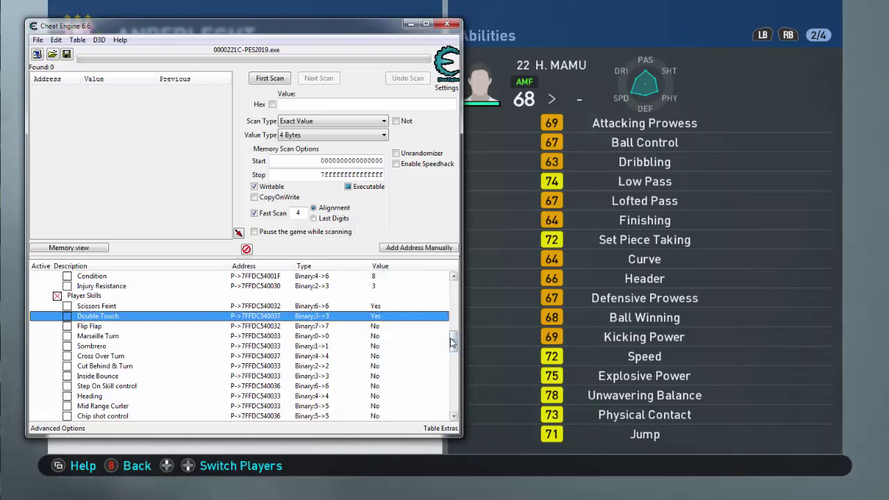
- Review the remaining Player Skills entries through Fighting Spirit and the playing style groups below them
left_click_drag(454, 343, 454, 349)
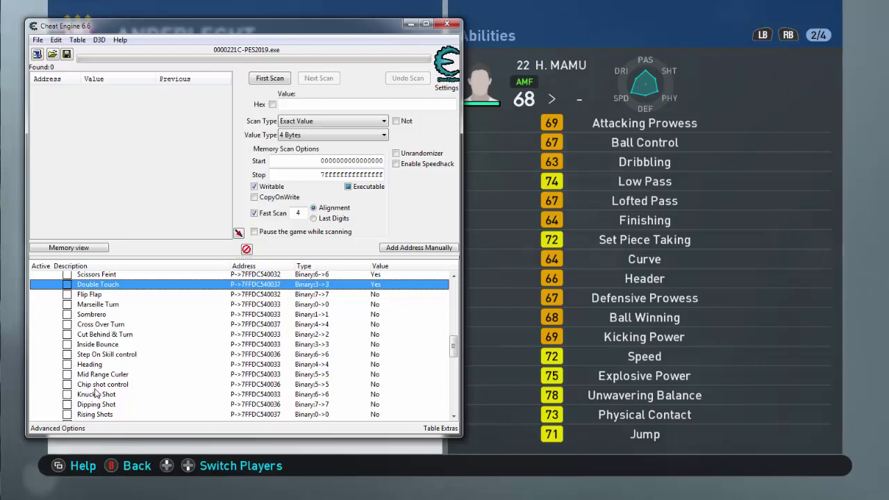
scroll(101, 394, "down", 3)
scroll(102, 394, "down", 10)
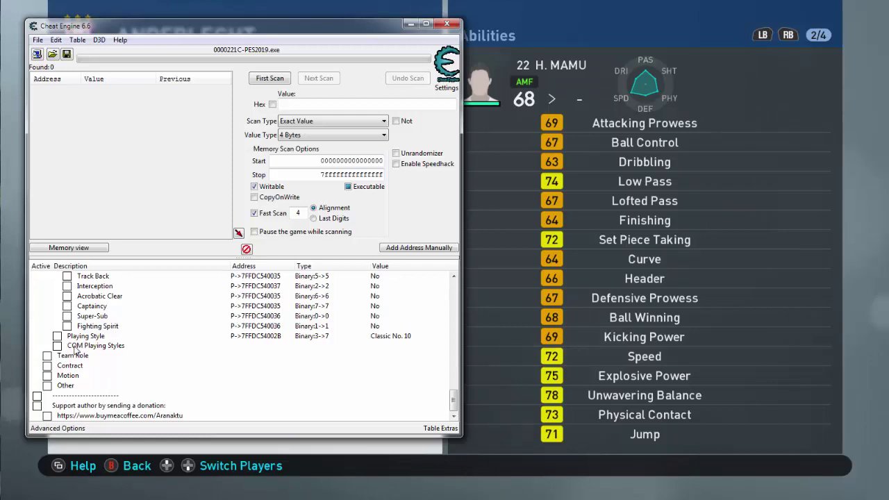
scroll(387, 329, "up", 1)
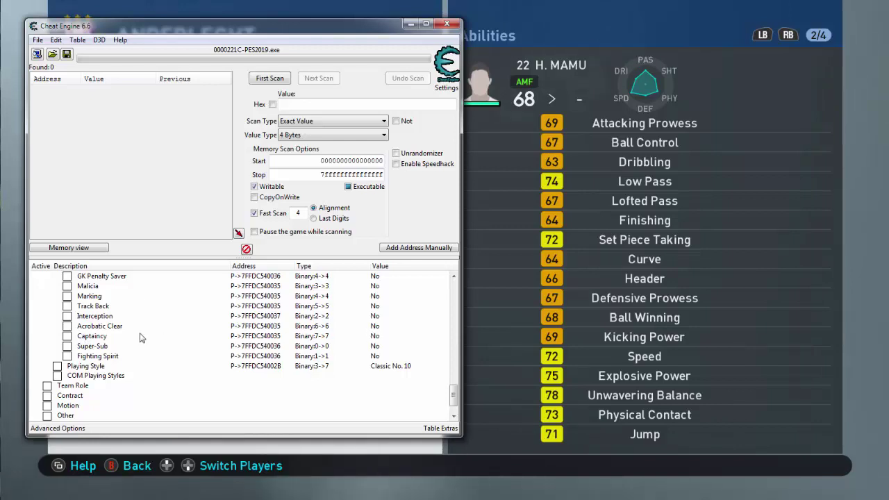
- Set the Captaincy player skill to Yes
left_click(375, 336)
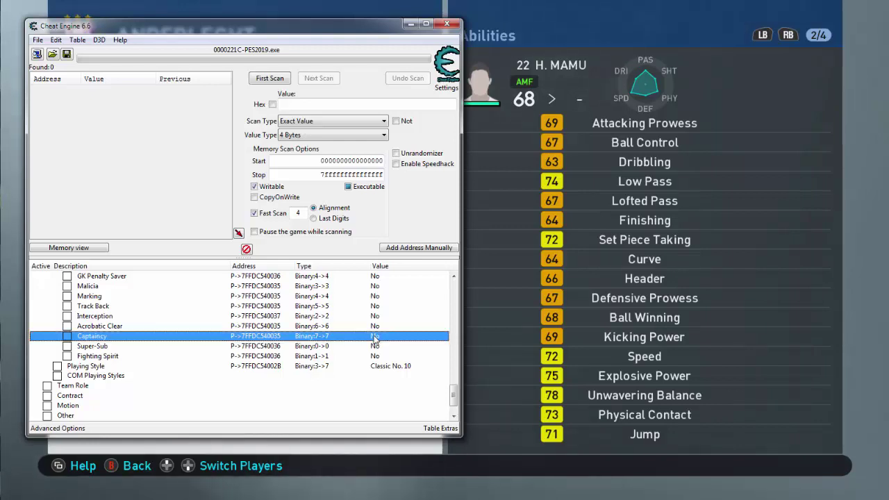
double_click(375, 336)
left_click(389, 259)
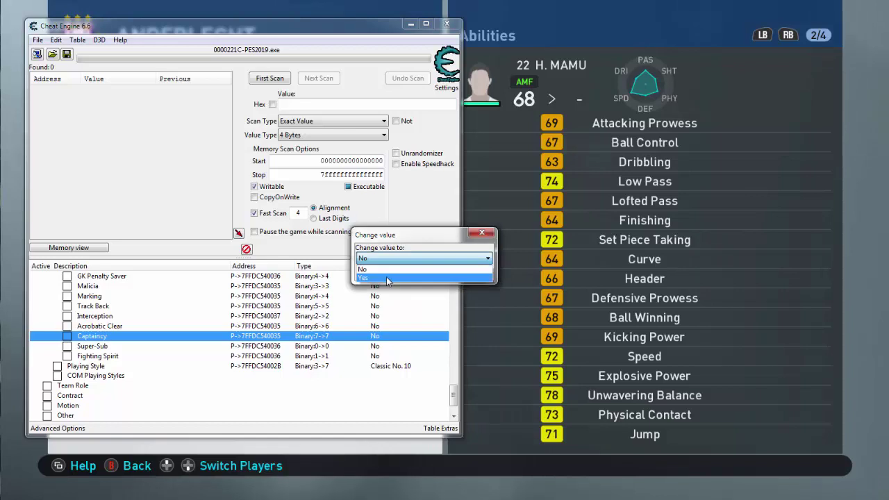
left_click(386, 276)
left_click(404, 275)
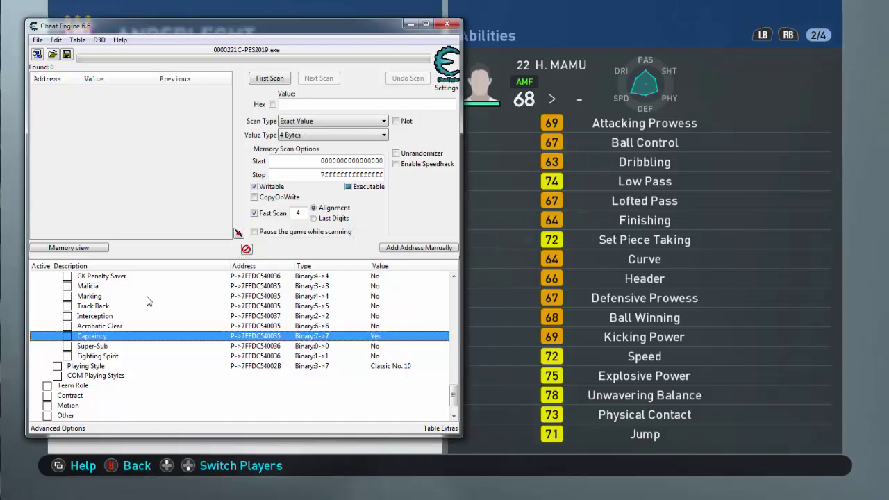
- Set the Penalty Specialist player skill to Yes
left_click(109, 308)
scroll(109, 309, "up", 2)
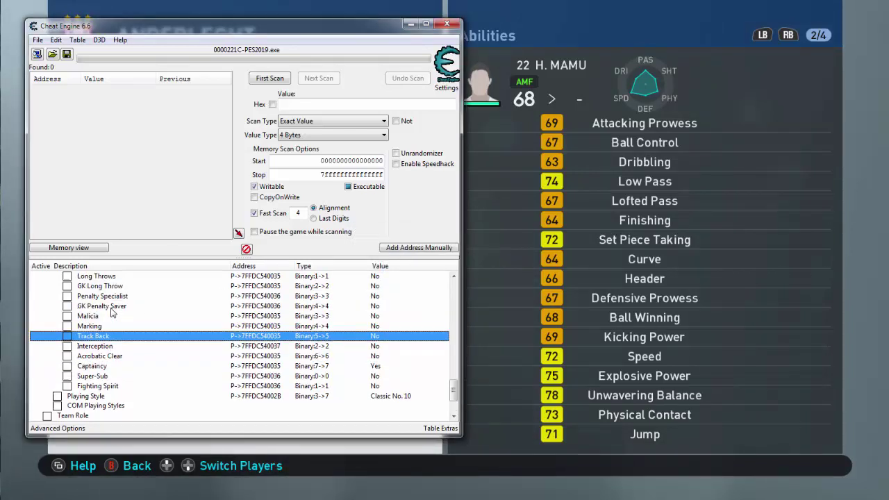
left_click(112, 327)
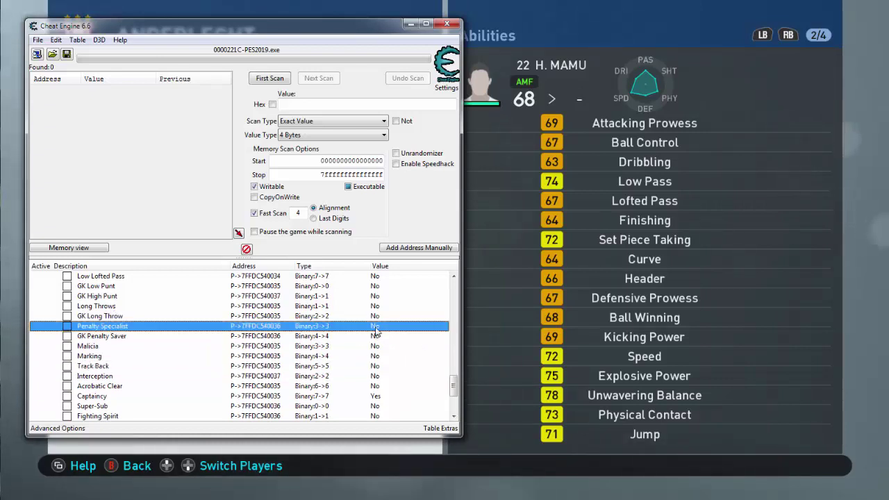
double_click(375, 327)
left_click(389, 258)
left_click(391, 278)
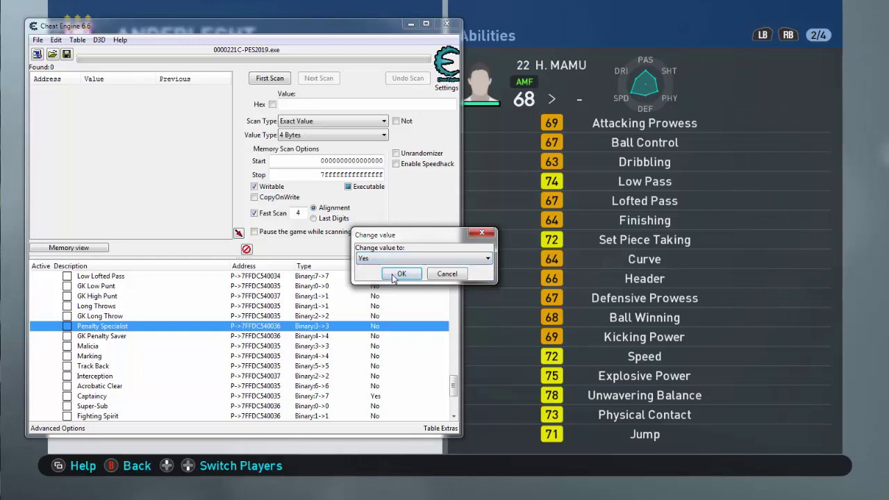
left_click(401, 275)
- Set the Outside Curler player skill to Yes
scroll(190, 309, "up", 1)
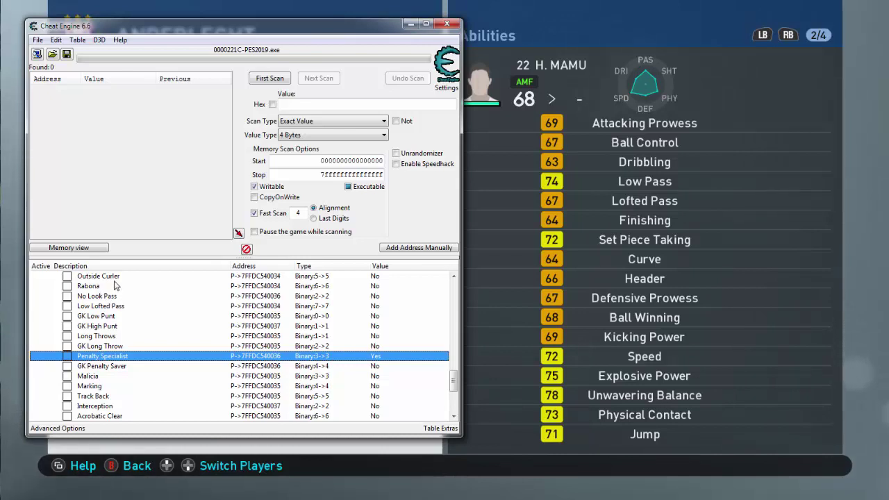
double_click(375, 277)
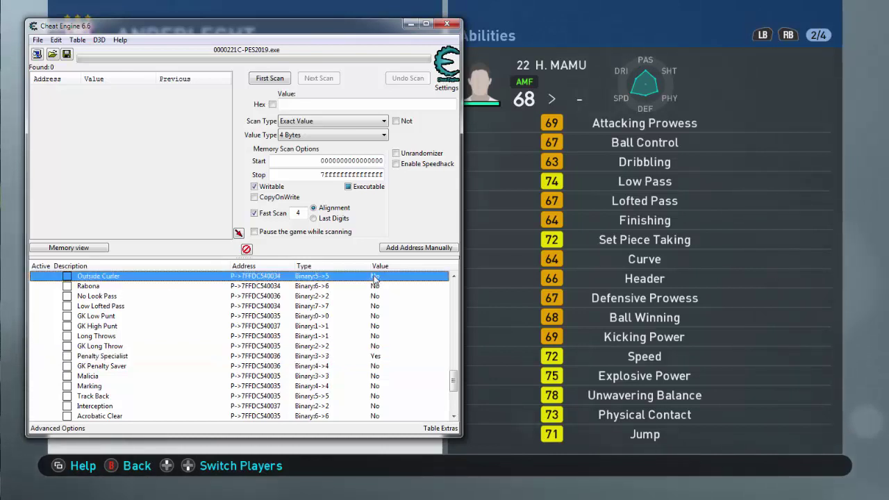
left_click(383, 257)
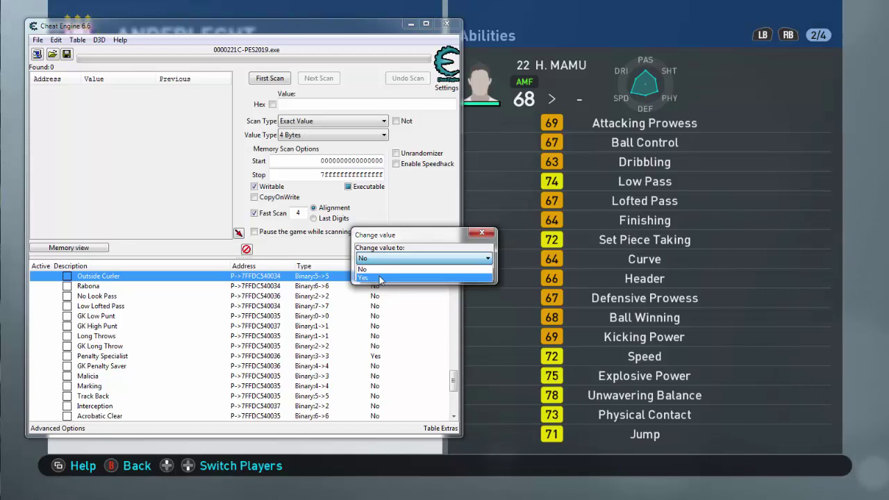
left_click(384, 278)
left_click(402, 273)
- Set the One-time Shot player skill to Yes
left_click_drag(453, 381, 455, 370)
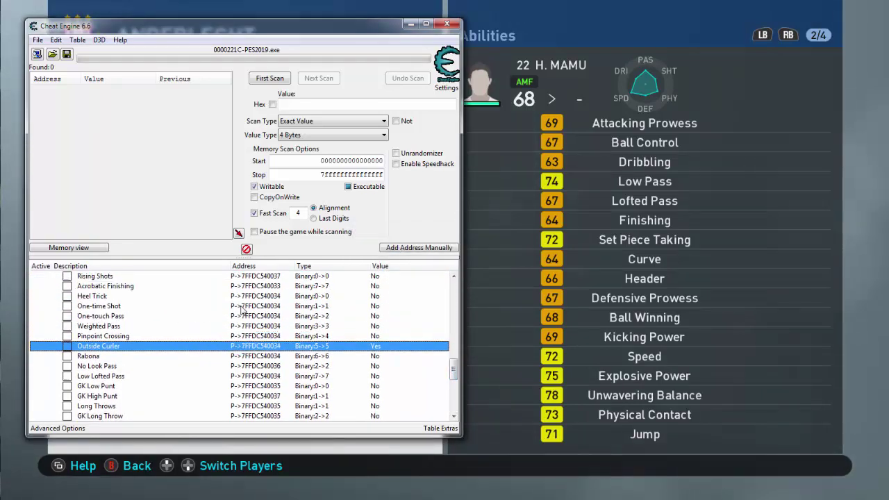
double_click(376, 306)
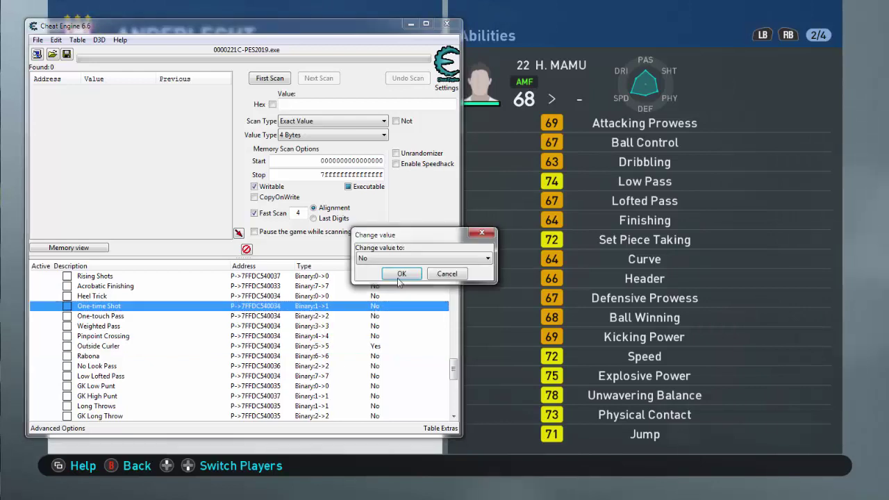
left_click(392, 258)
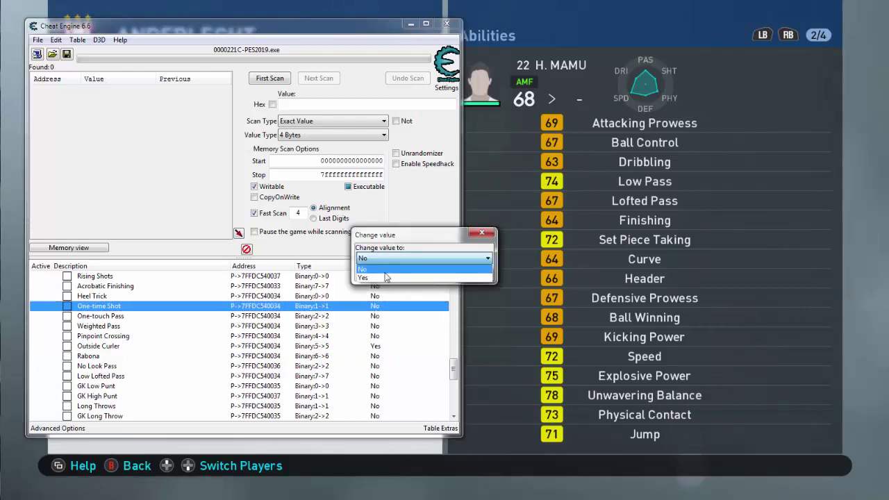
left_click(387, 278)
left_click(403, 276)
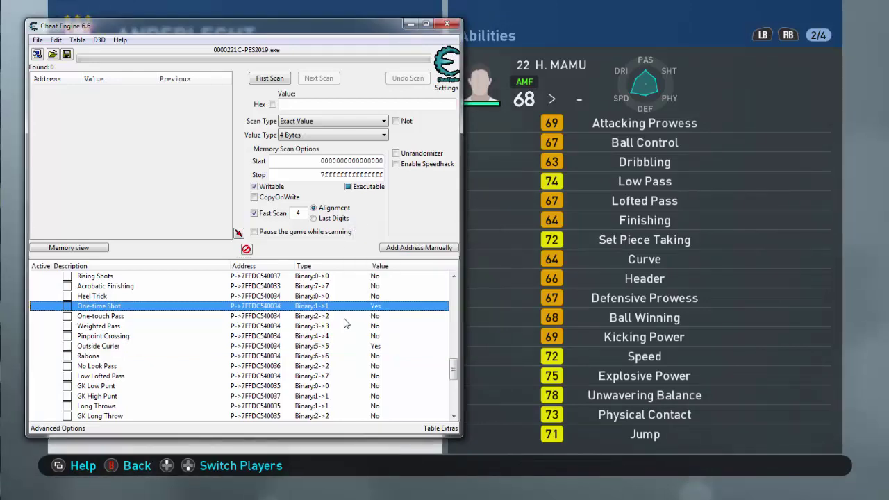
- Set the One-touch Pass player skill to Yes
left_click(120, 319)
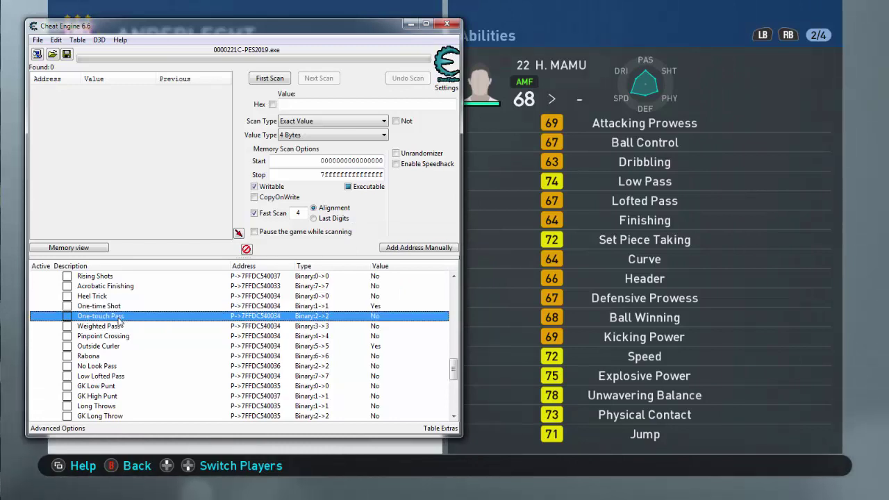
double_click(375, 320)
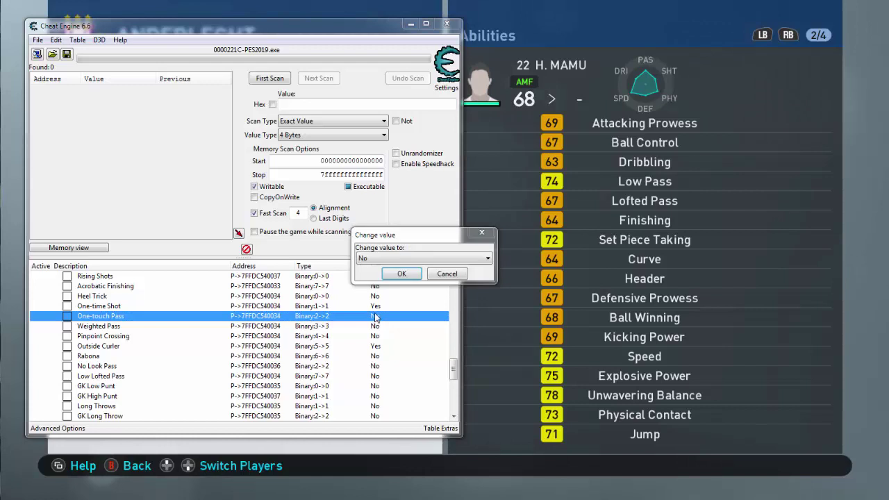
left_click(393, 257)
left_click(383, 279)
key("Return")
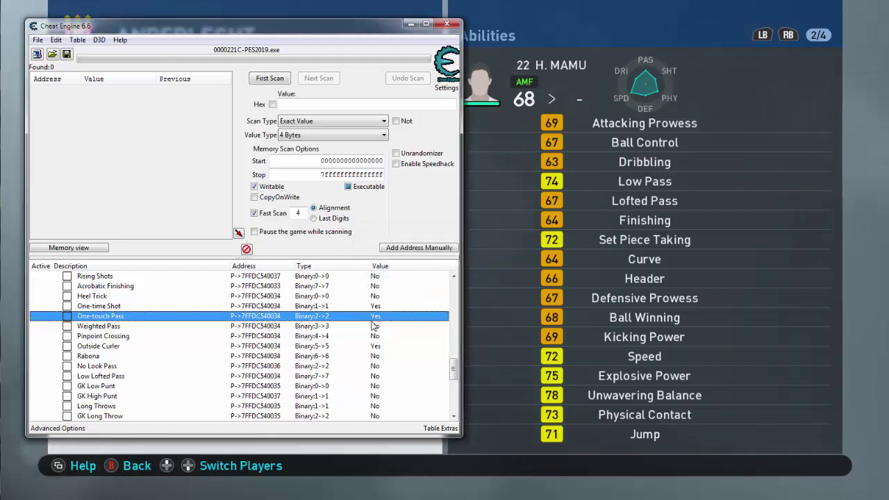
- Set the Weighted Pass player skill to Yes
double_click(376, 326)
left_click(389, 258)
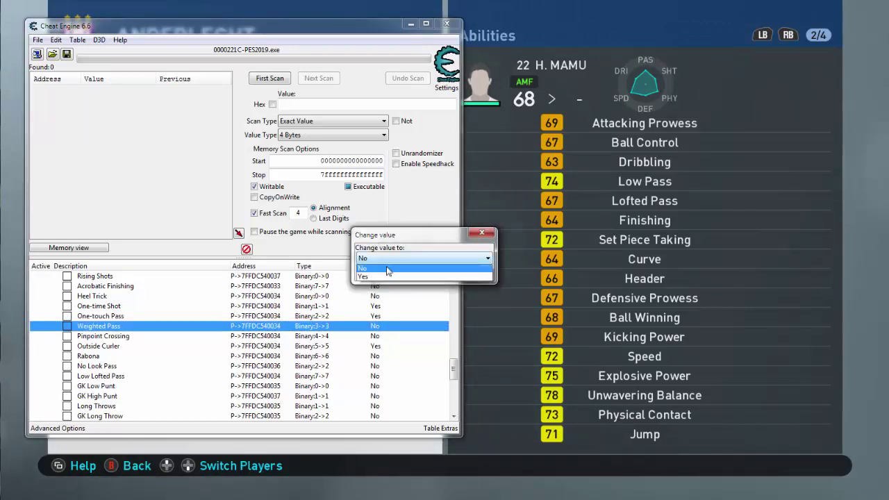
left_click(387, 278)
key("Return")
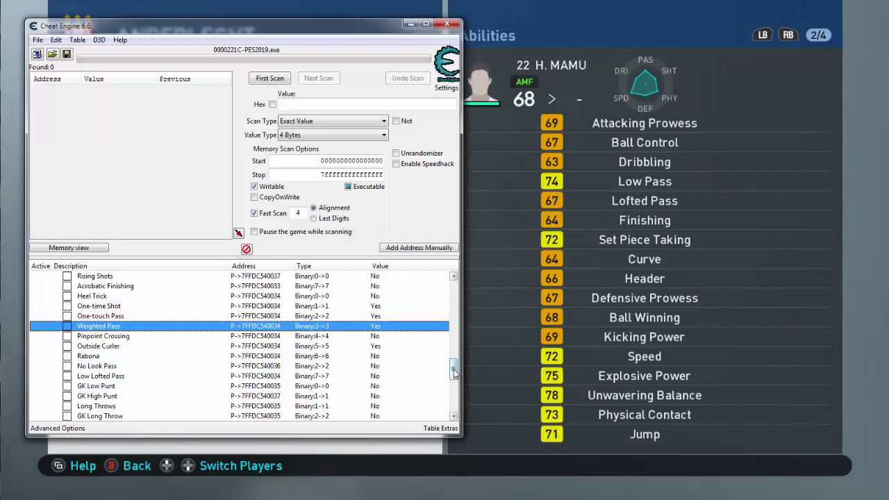
- Examine the Playing Style entry and the contents of the Team Role group, leaving both deactivated
left_click_drag(454, 371, 457, 404)
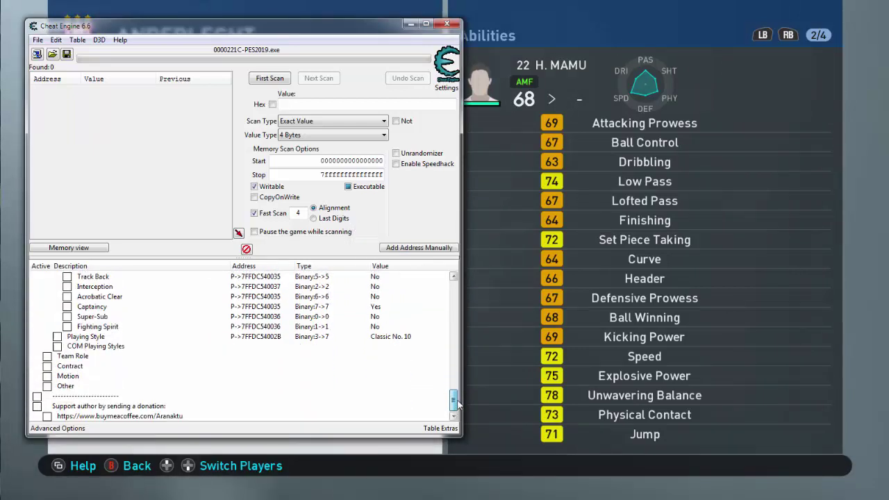
left_click(59, 339)
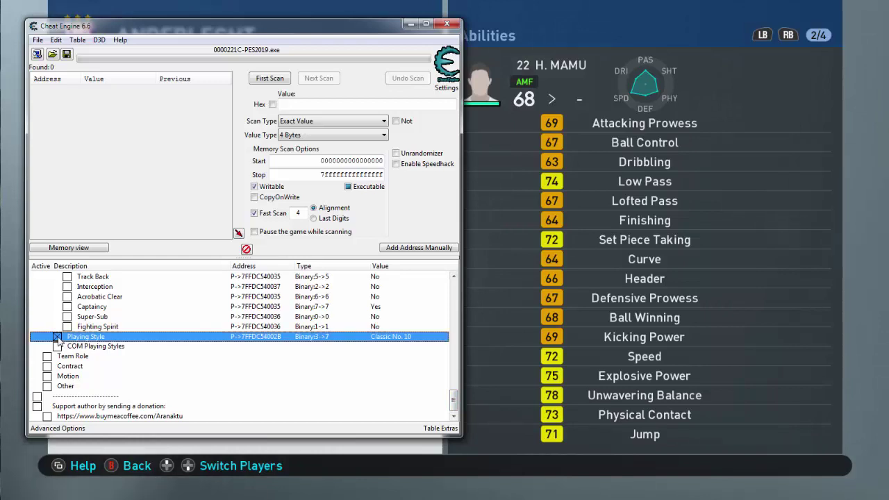
left_click(58, 337)
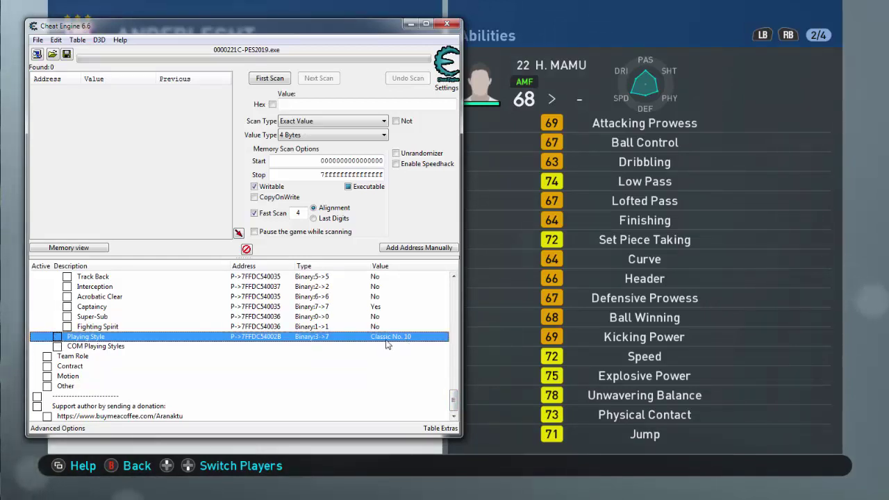
left_click(47, 356)
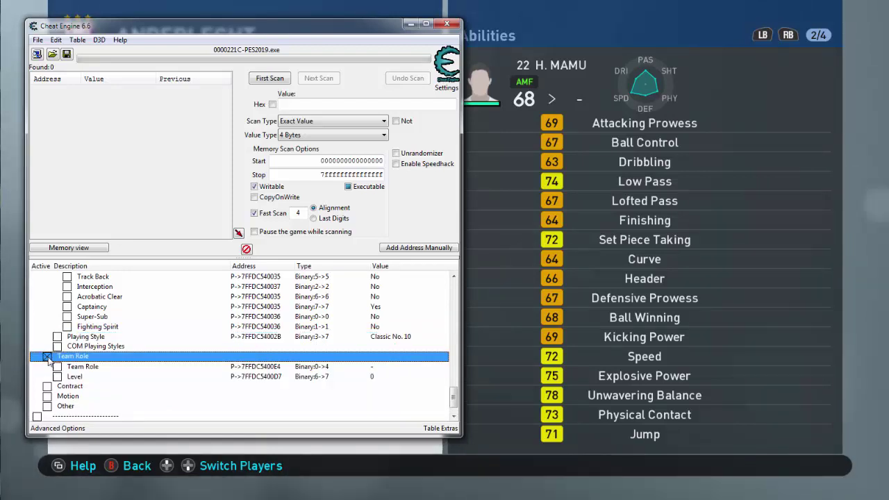
left_click(46, 356)
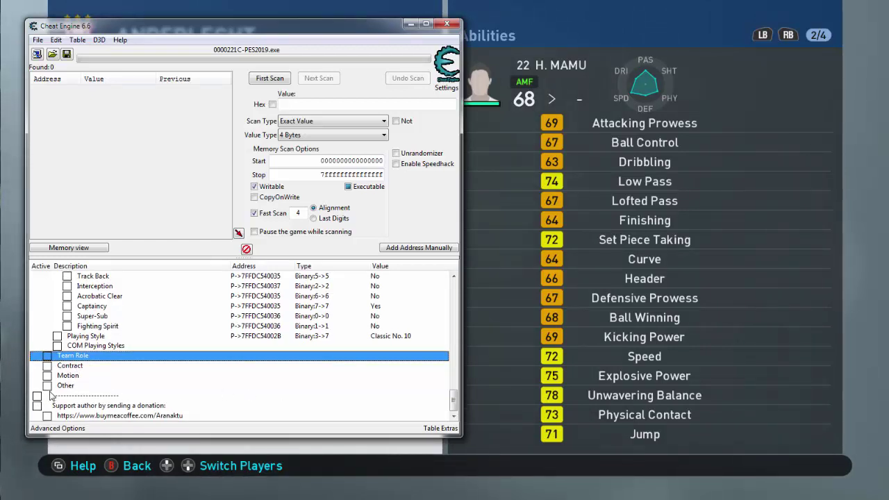
scroll(351, 402, "up", 10)
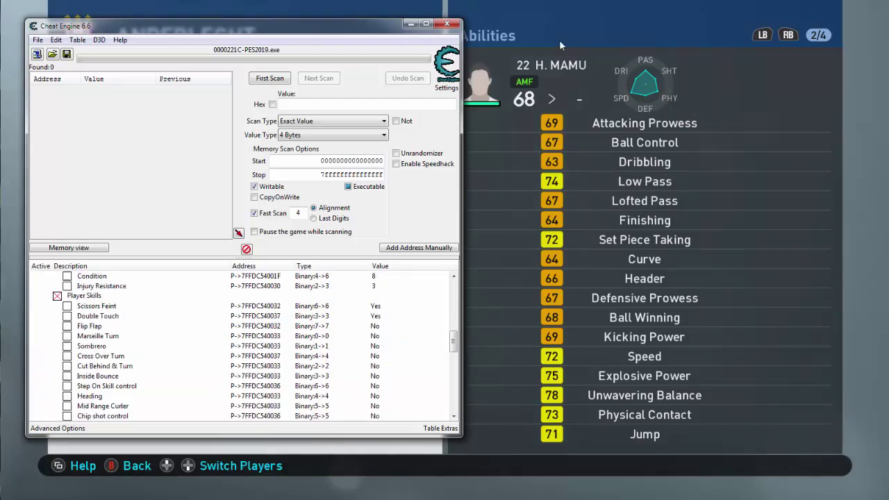
- Switch to PES 2019, reopen the edited player's details and check the Player Info and both Abilities pages
left_click(554, 93)
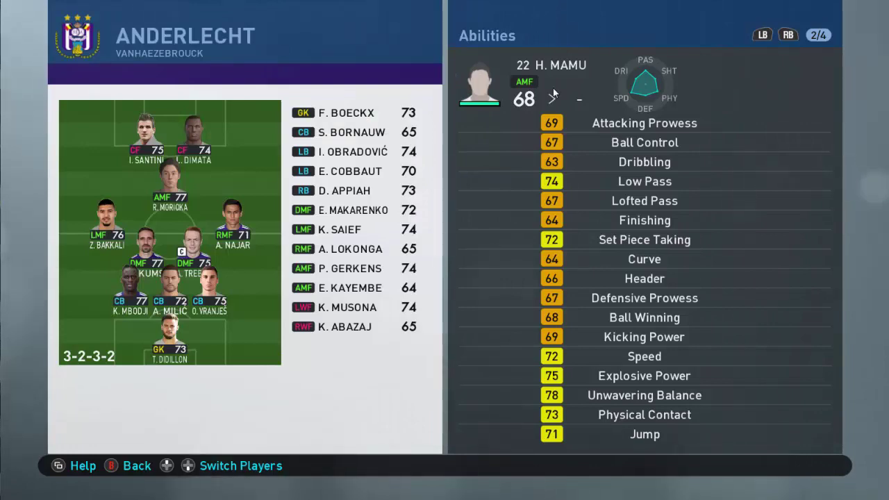
key("Escape")
key("w")
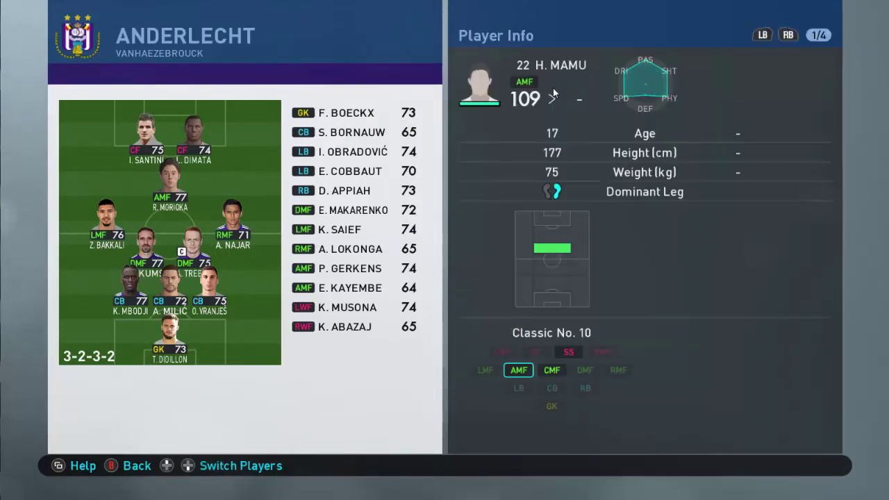
key("w")
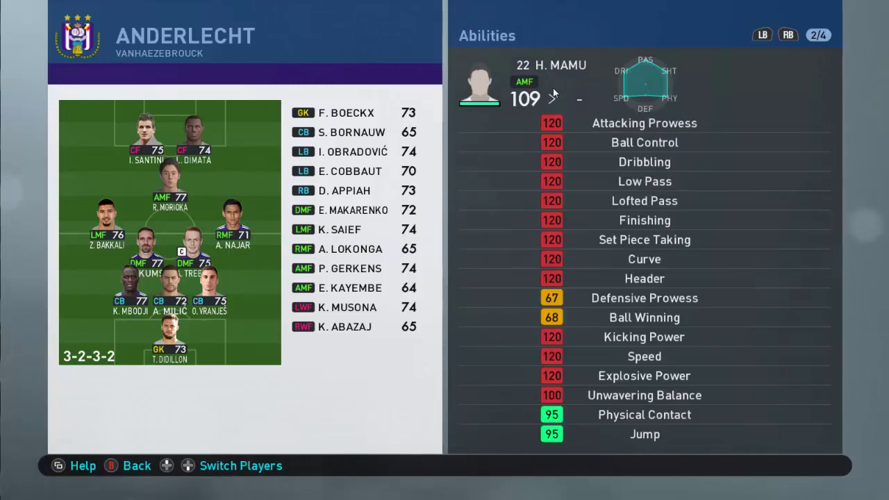
key("w")
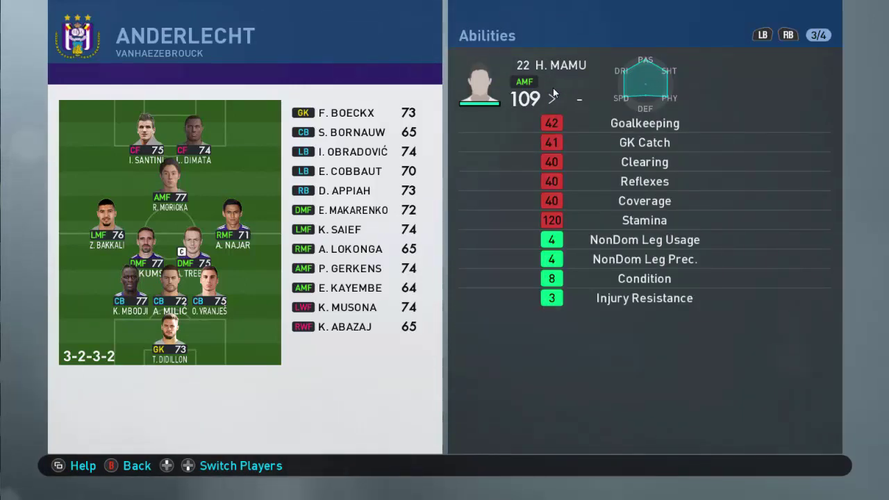
- Leave the team lineup for the career's main menu and open the player's My Data screen
key("Escape")
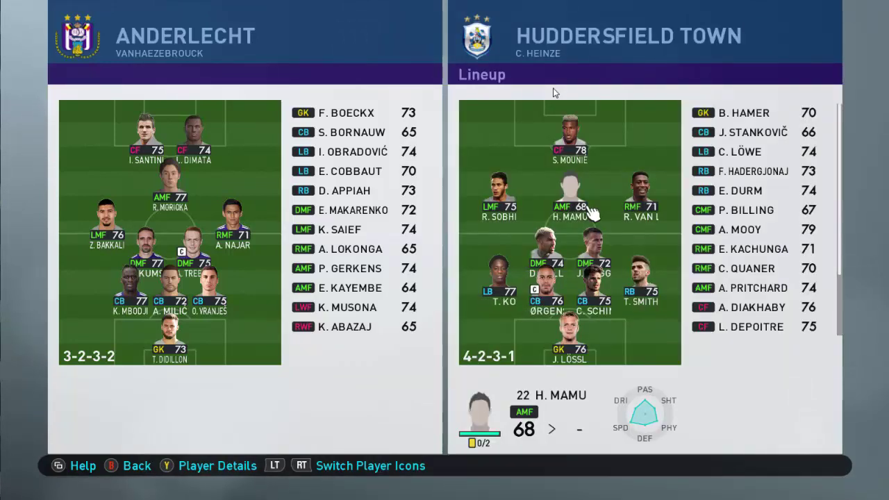
key("Escape")
key("Escape")
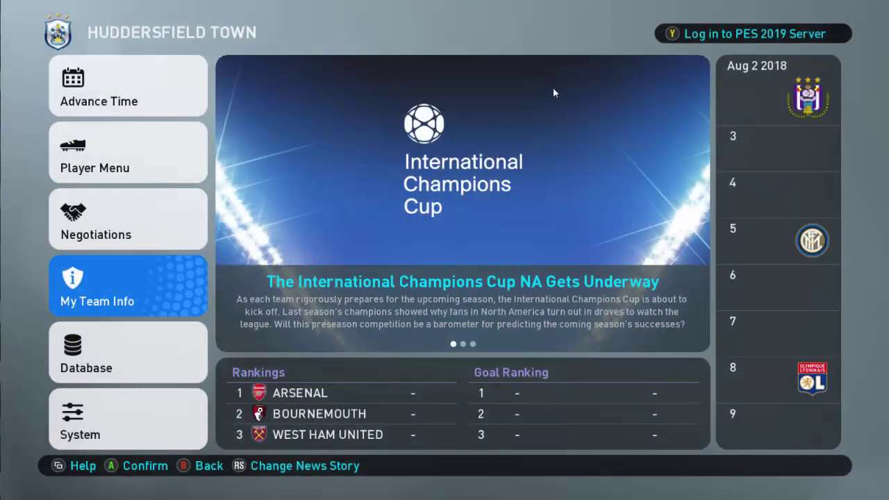
key("Up")
key("Up")
key("Return")
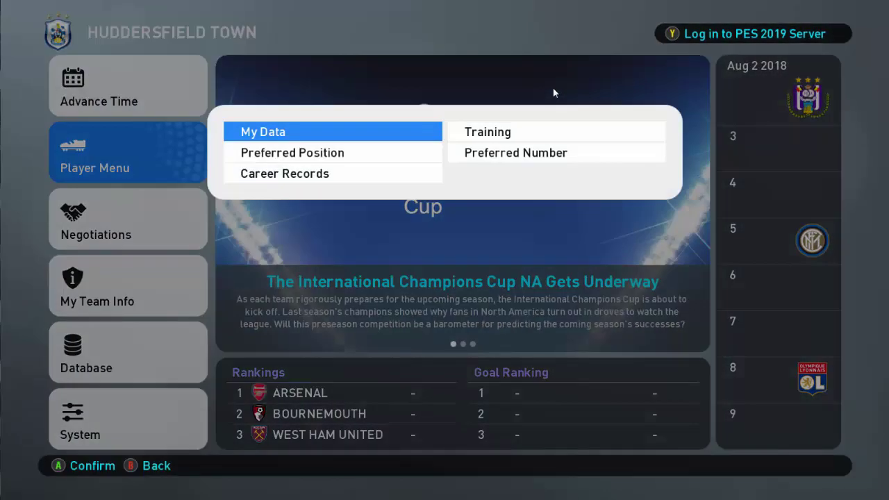
key("Return")
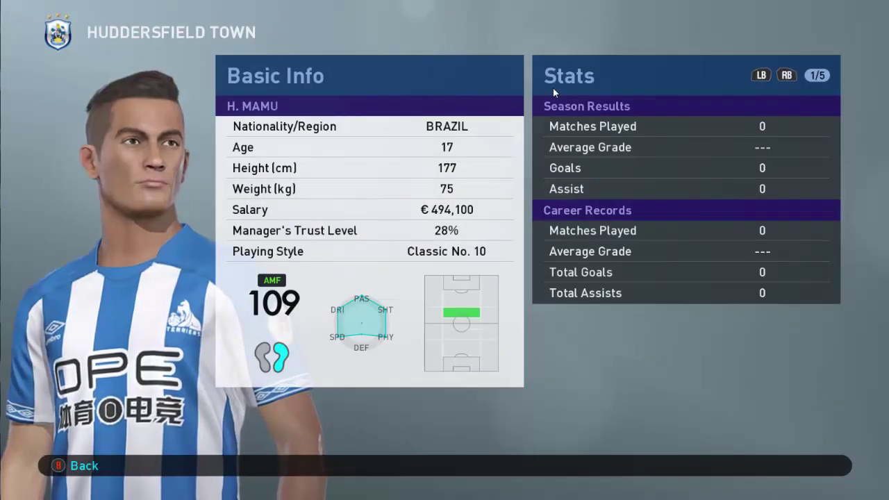
- Check the player's Skills/Playing Styles page in My Data and return to the career's main menu
key("e")
key("e")
key("e")
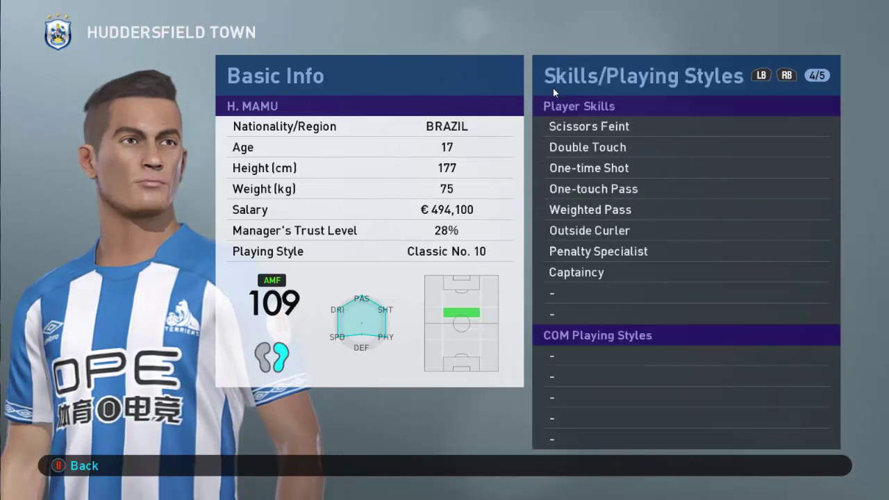
key("q")
key("q")
key("q")
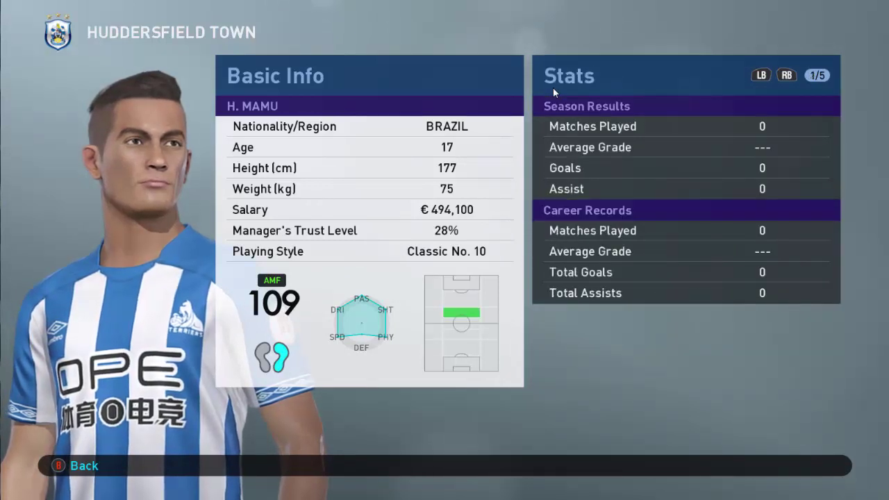
key("Escape")
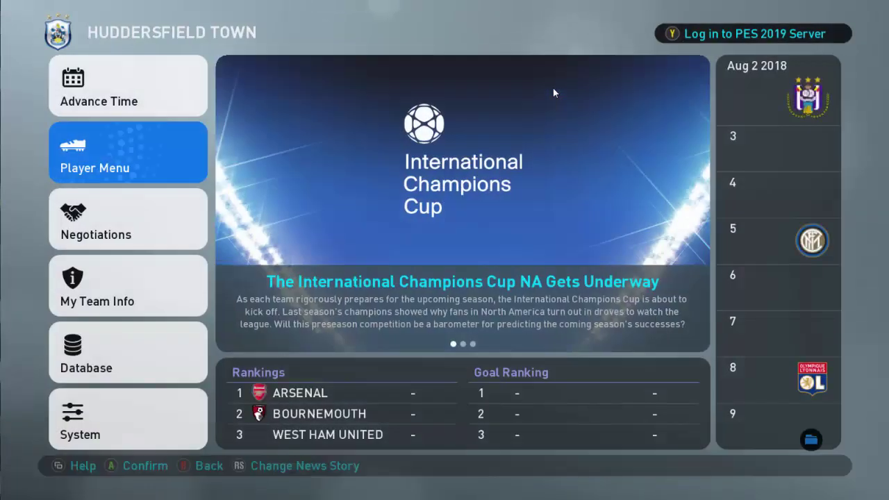
- Save the Become a Legend career as a new save in slot 2
key("Down")
key("Down")
key("Down")
key("Down")
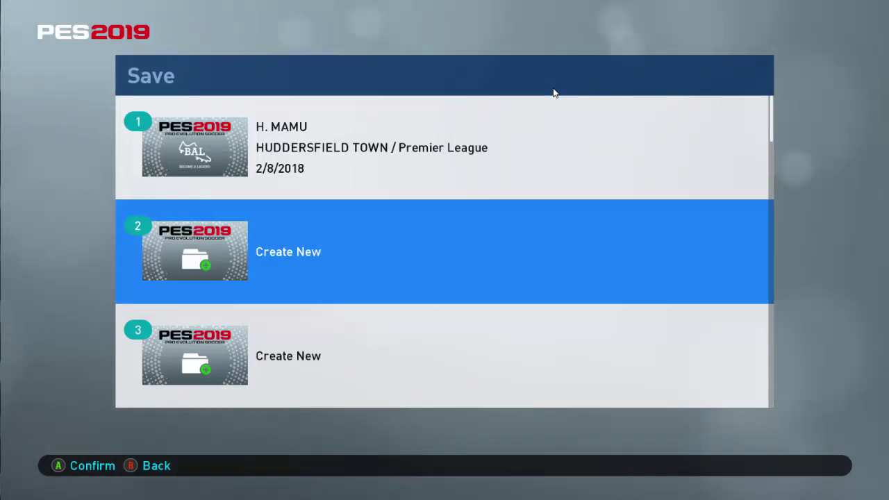
key("Return")
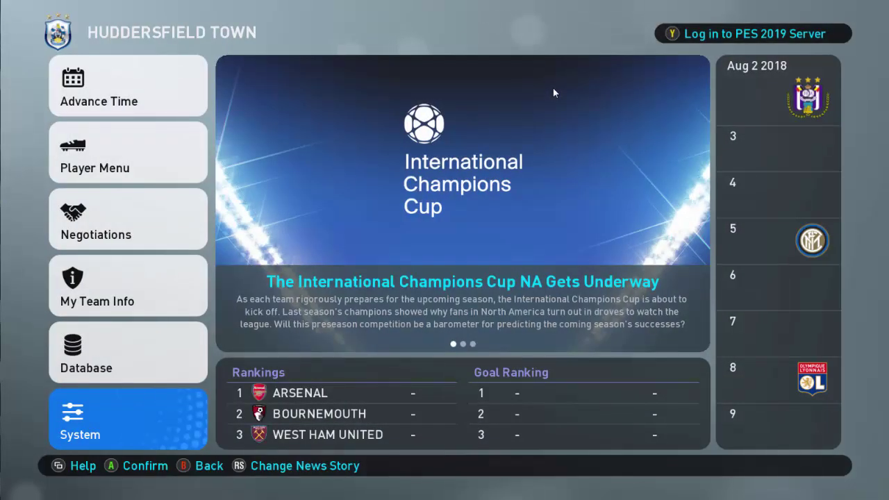
key("Up")
key("Up")
key("Up")
key("Up")
key("Up")
key("Up")
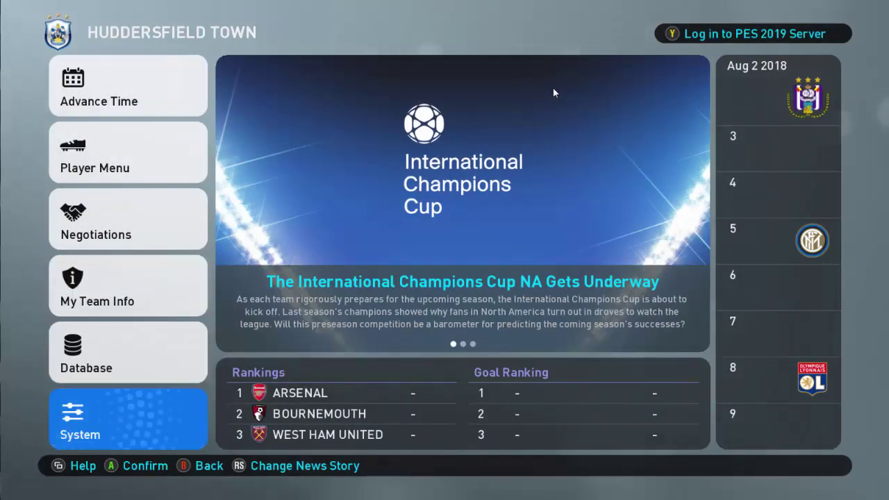
key("Down")
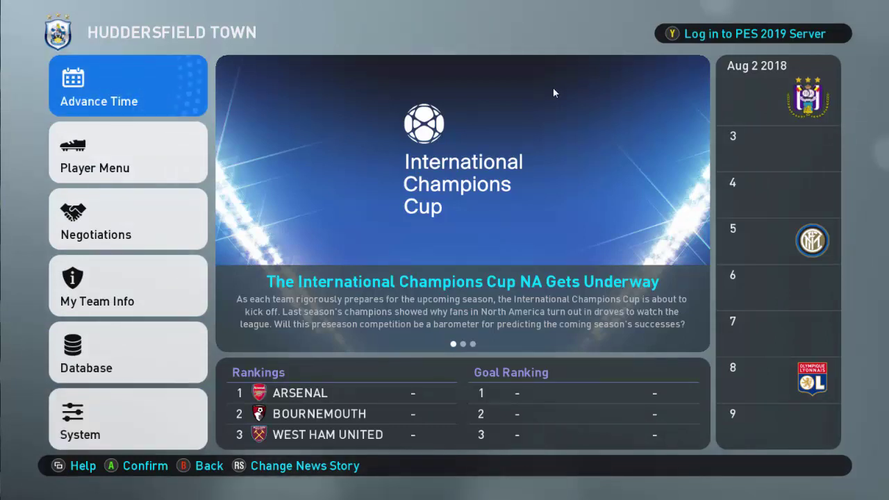